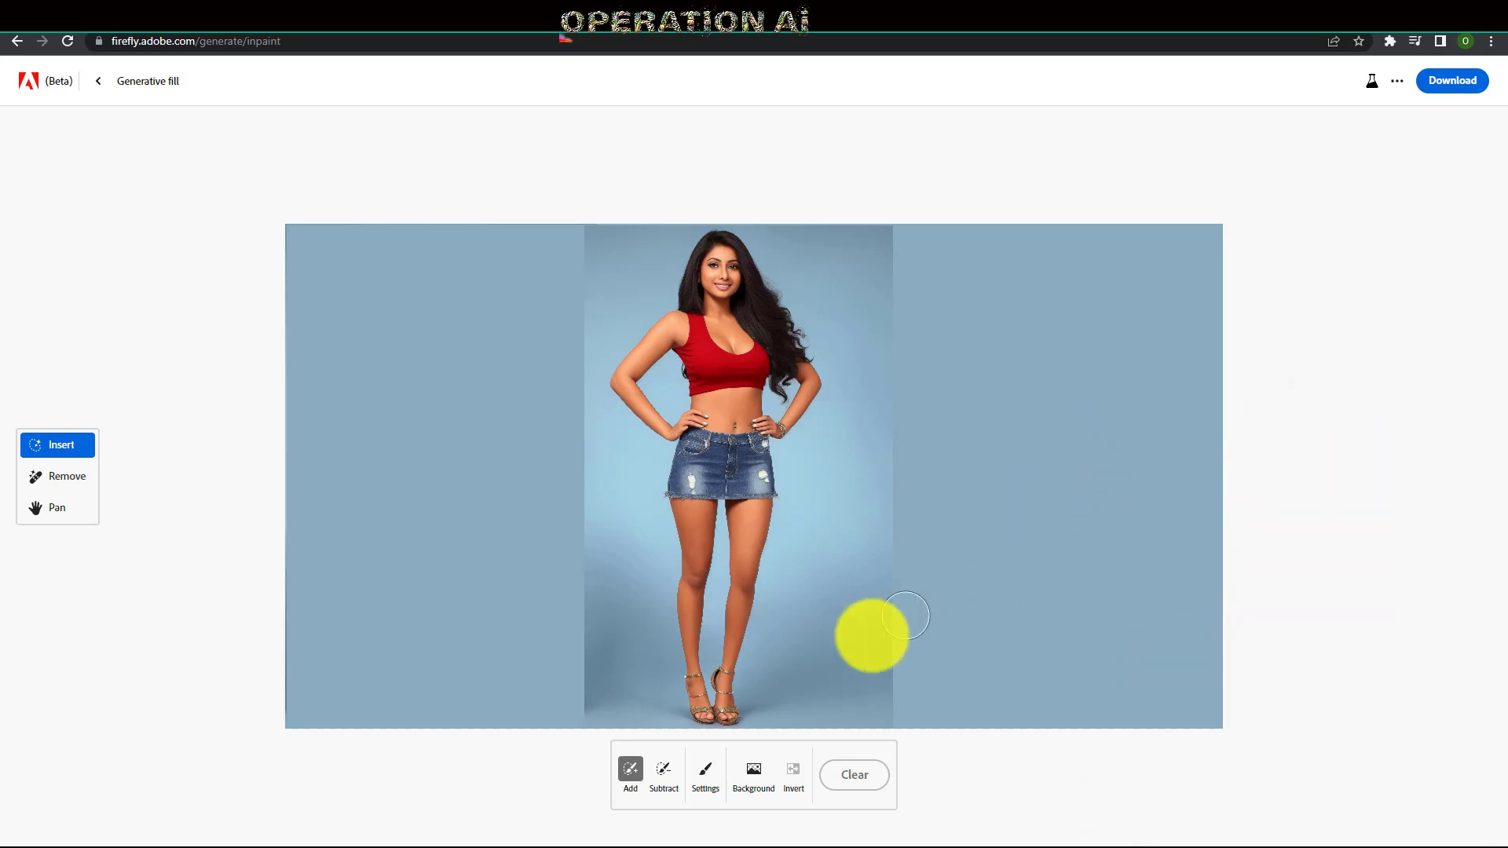
- Remove the background around the woman and generate a new one from the prompt "Big room with neon color lights in it"
left_click(754, 779)
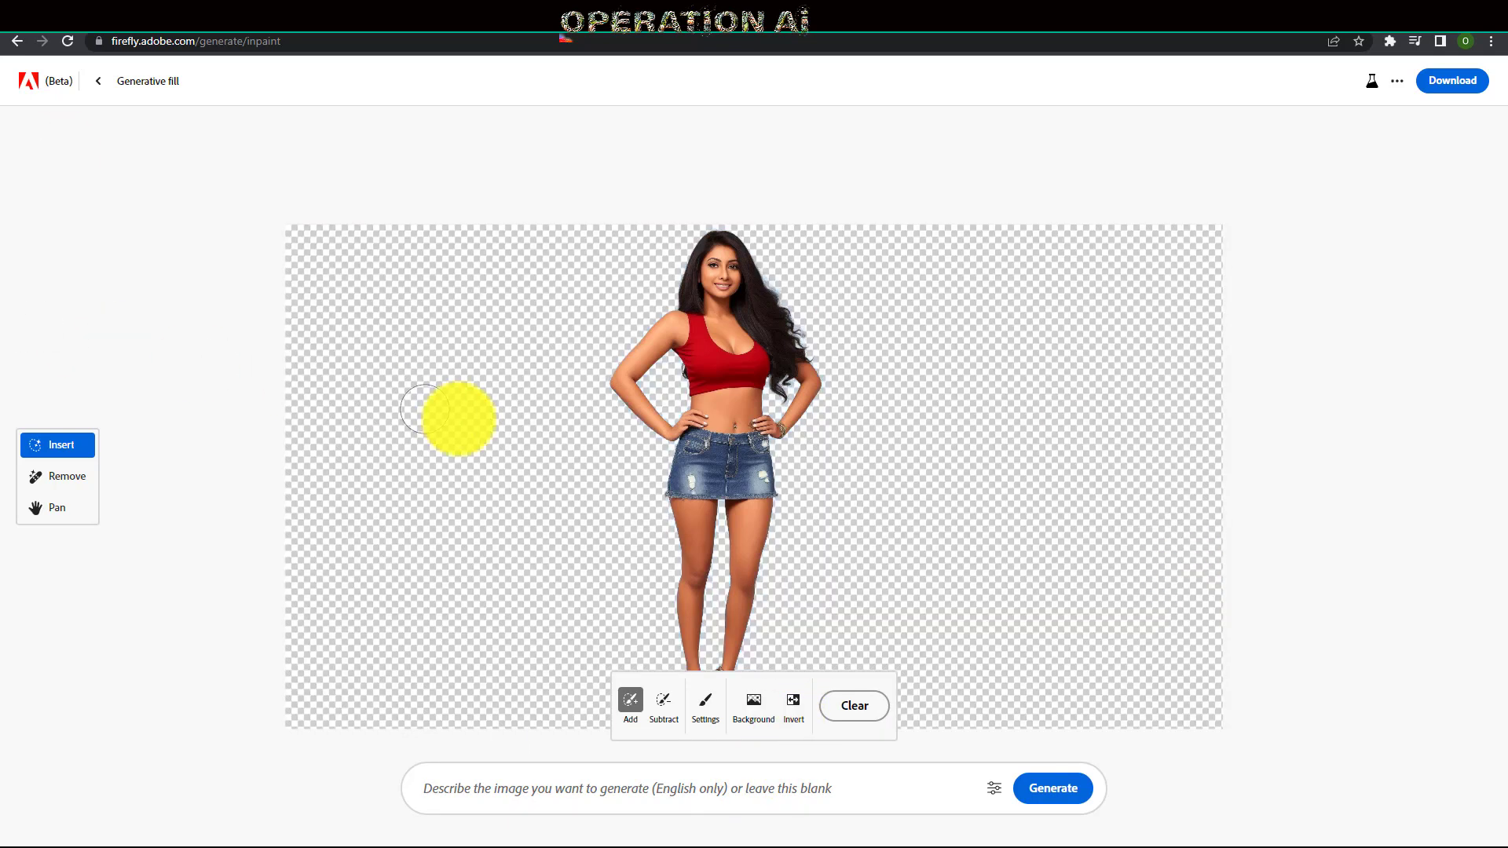
left_click(557, 787)
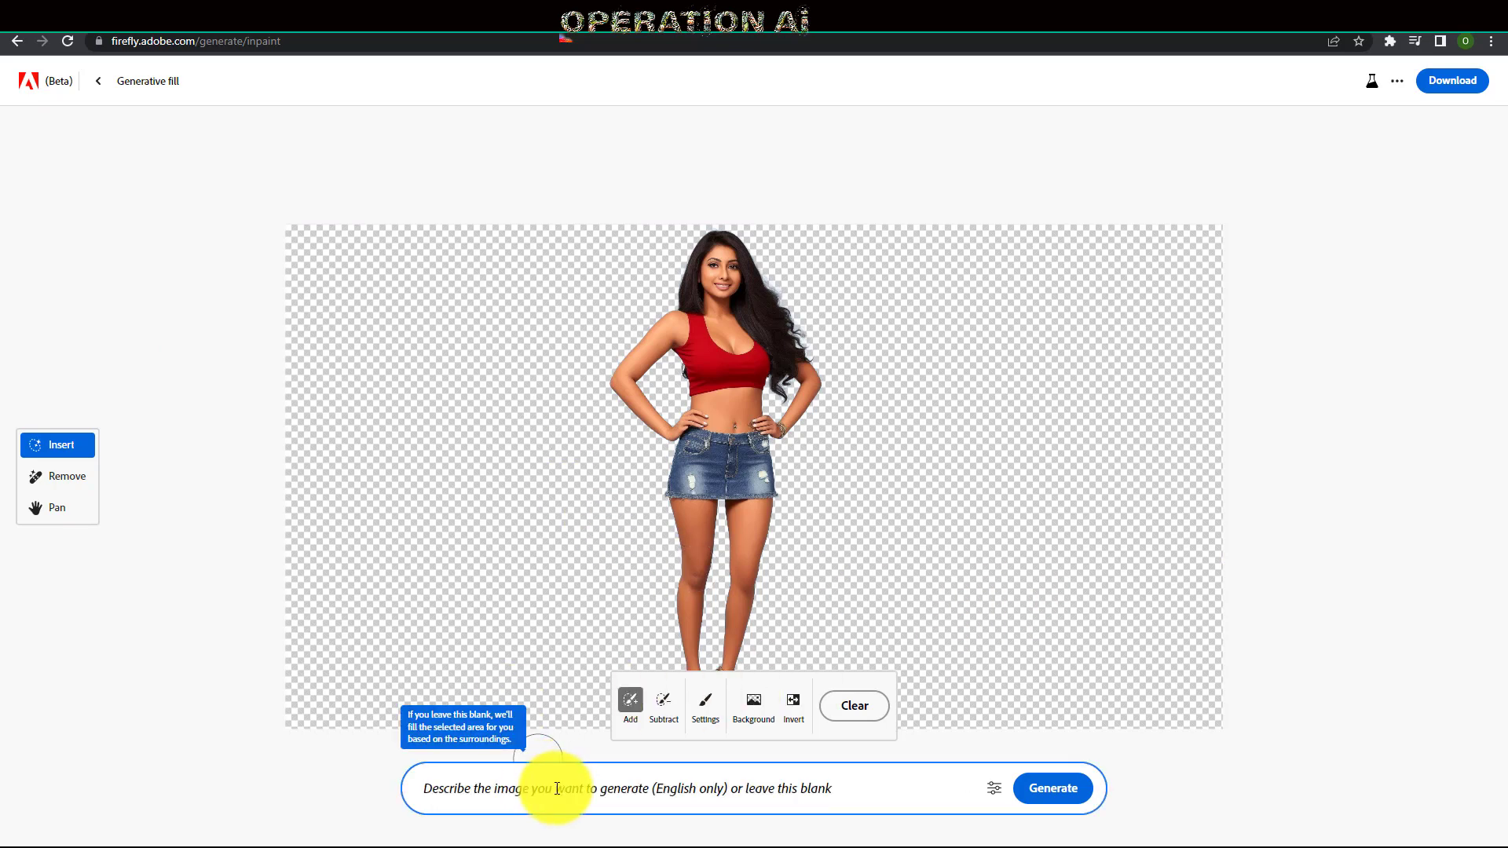
type("Big room with neon color lights in it")
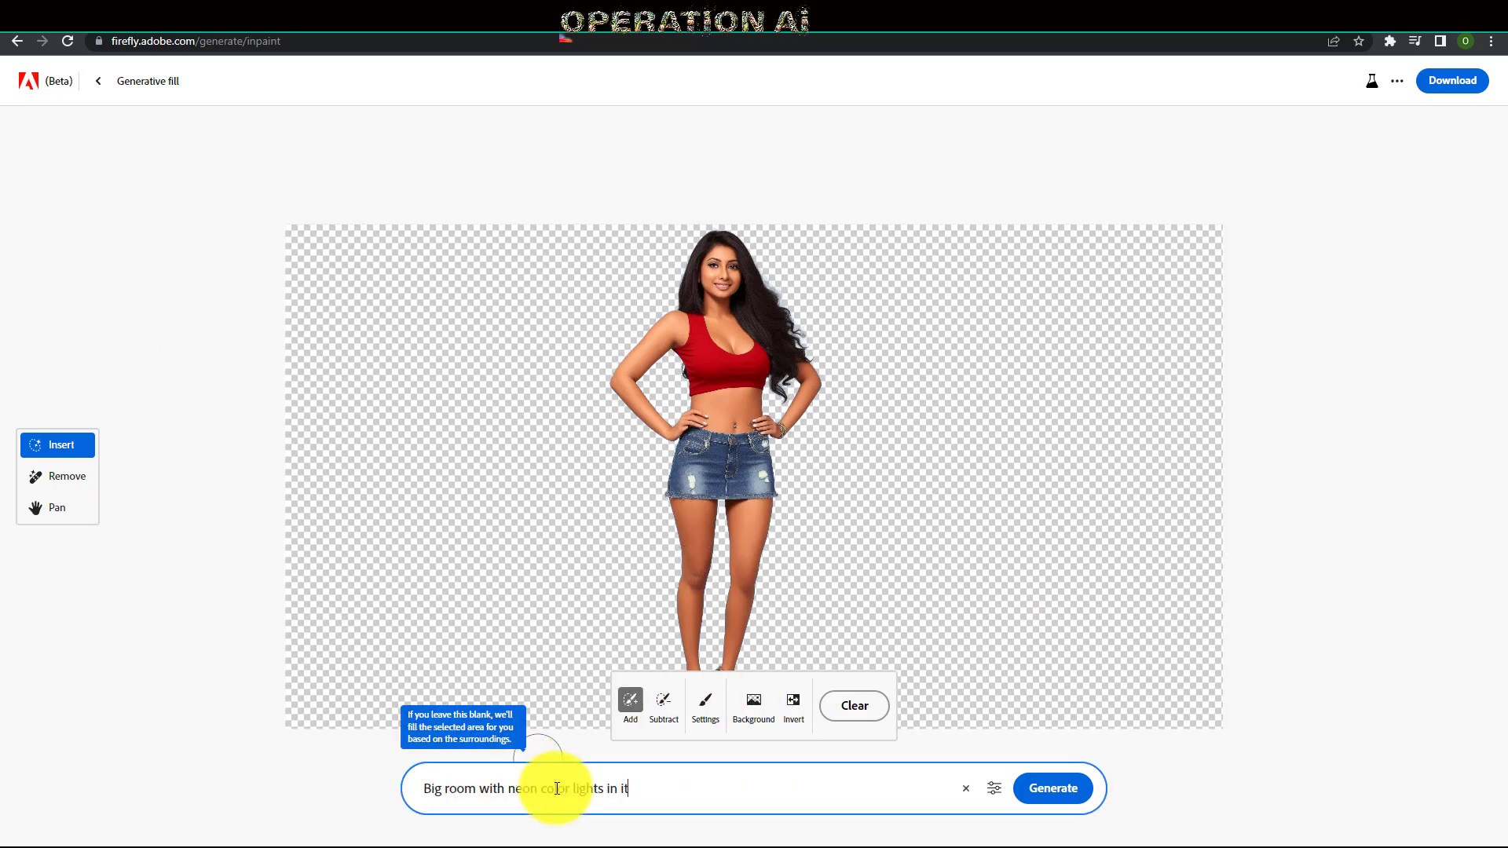
key("Return")
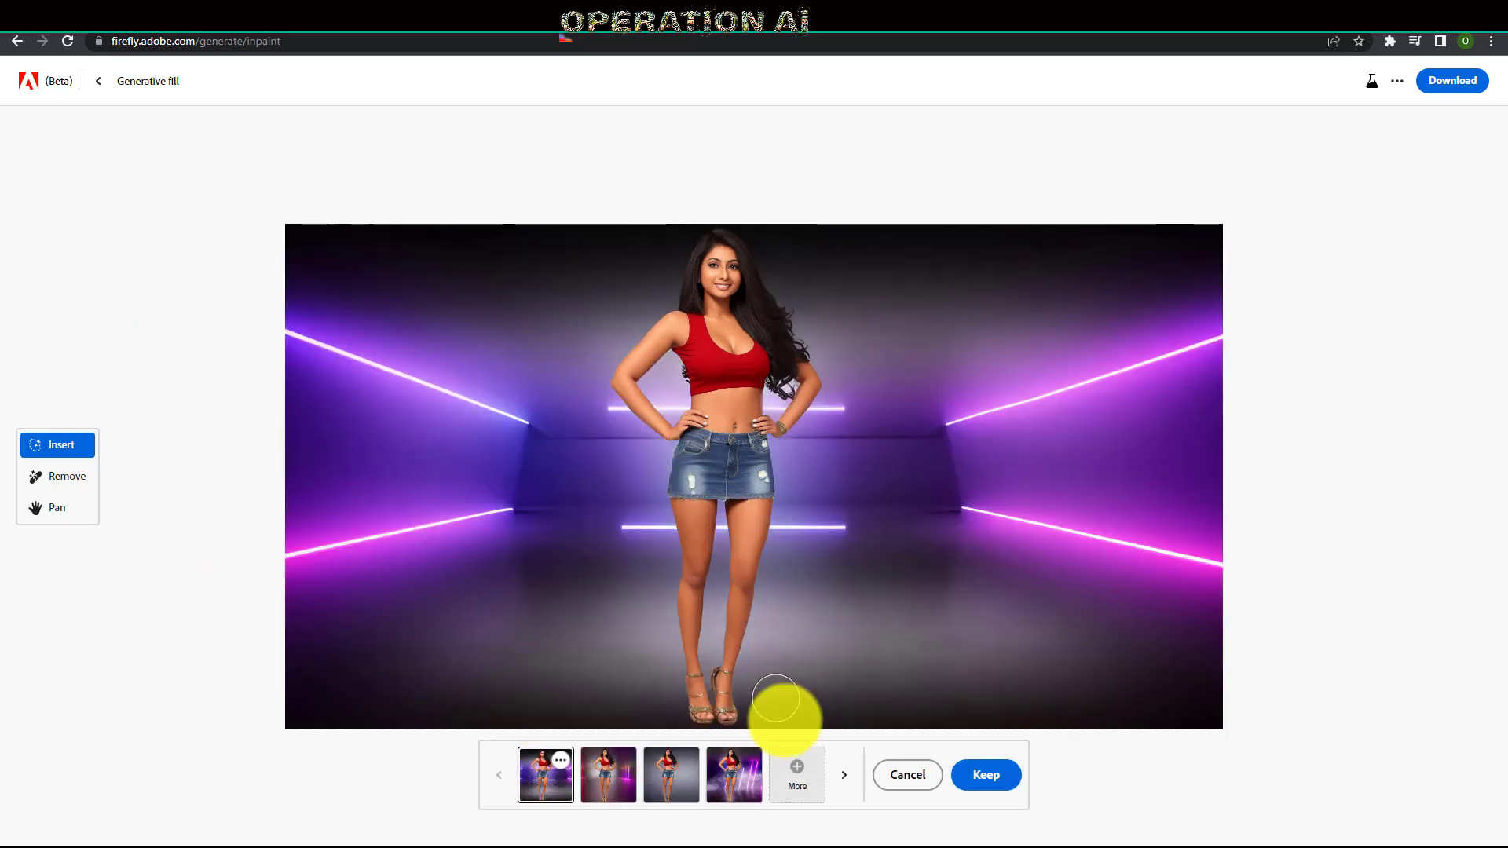
- Go through the generated neon room variations and select the fourth one, with slanted light bars and smoke
left_click(845, 778)
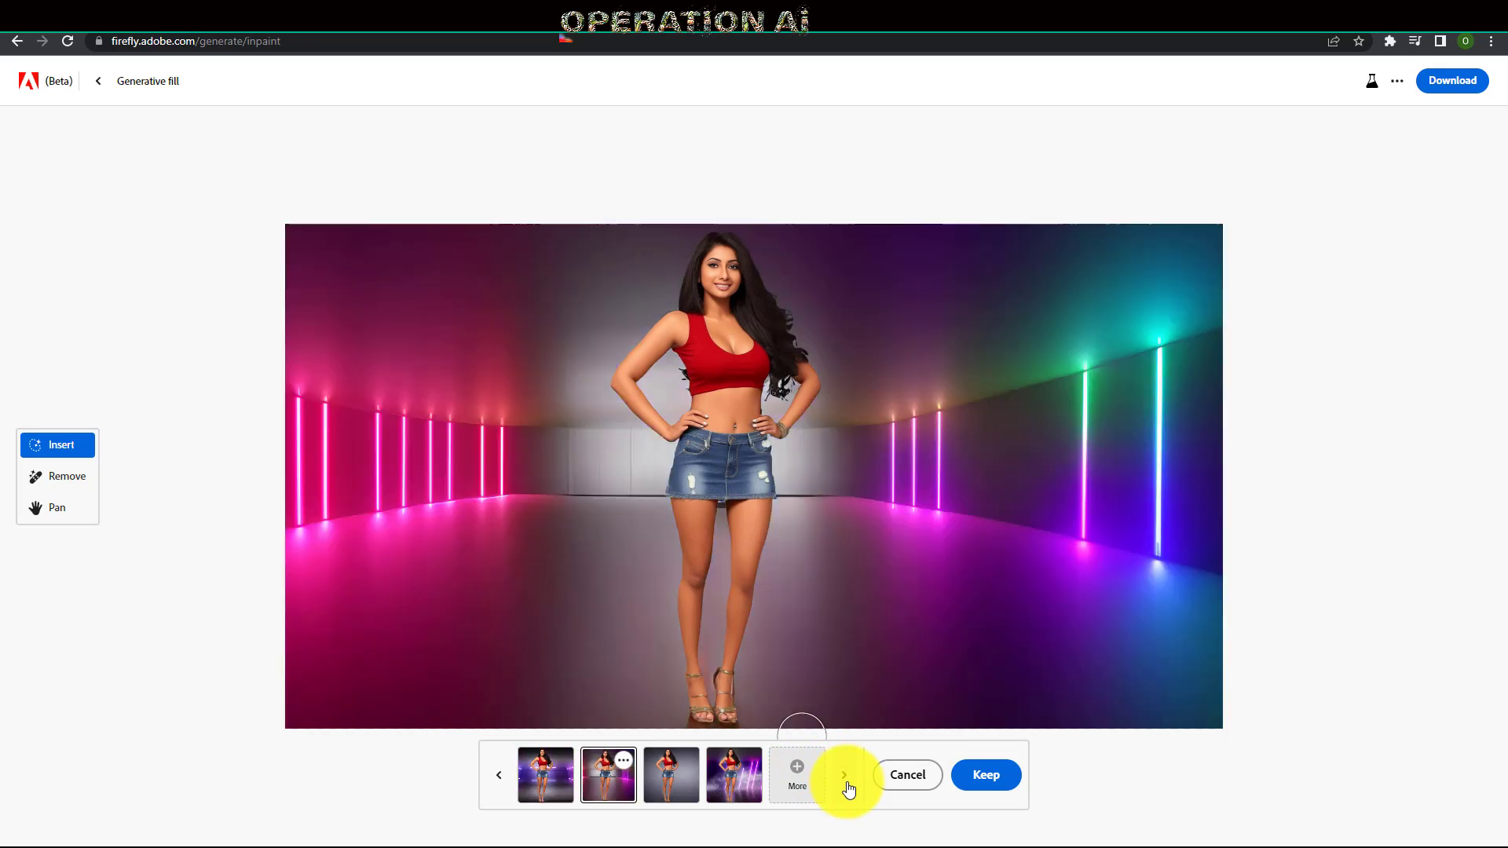
left_click(845, 777)
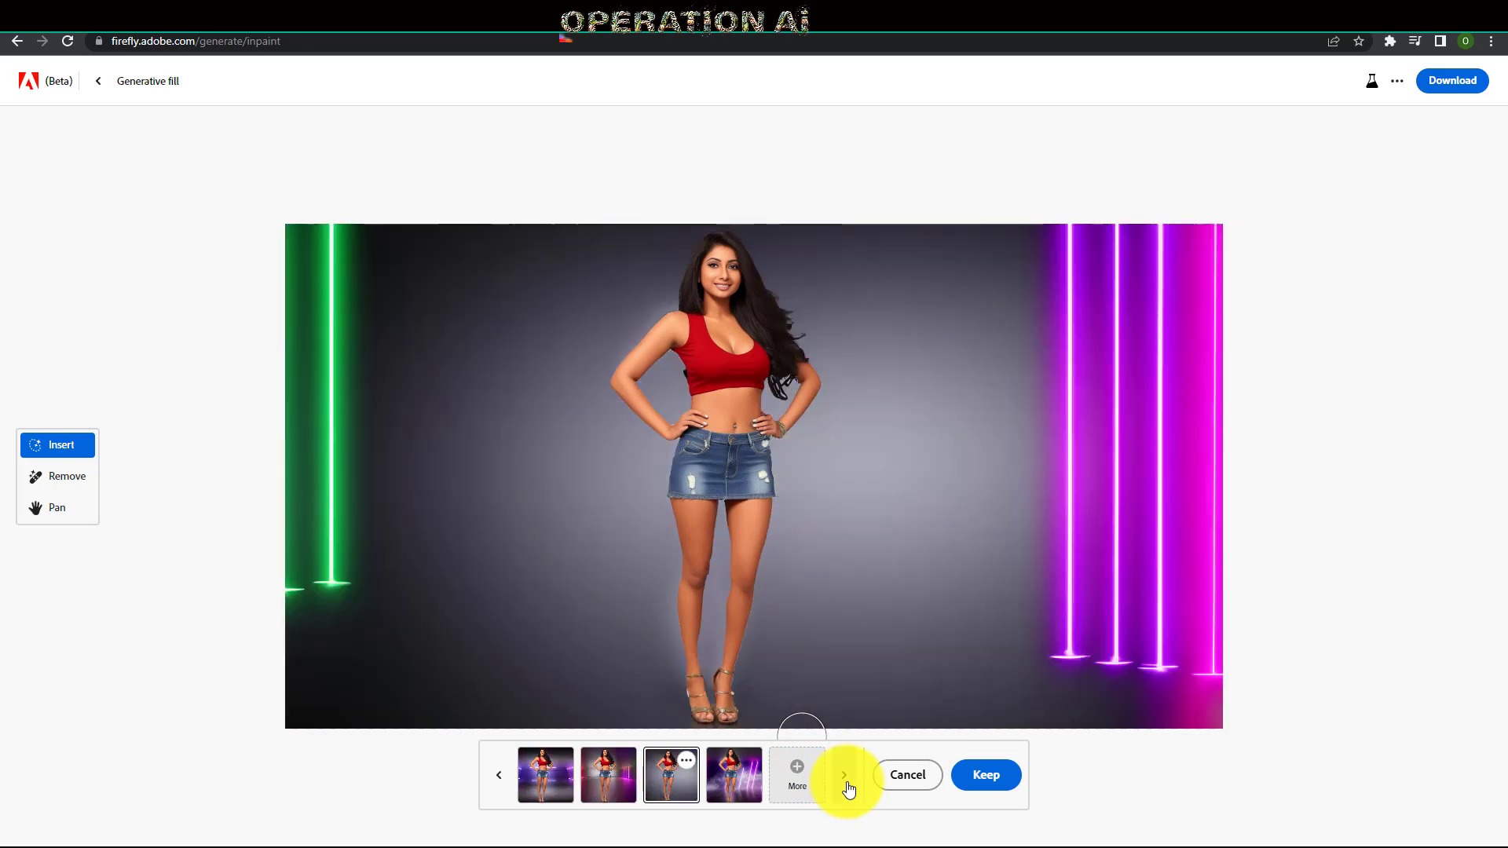
left_click(845, 778)
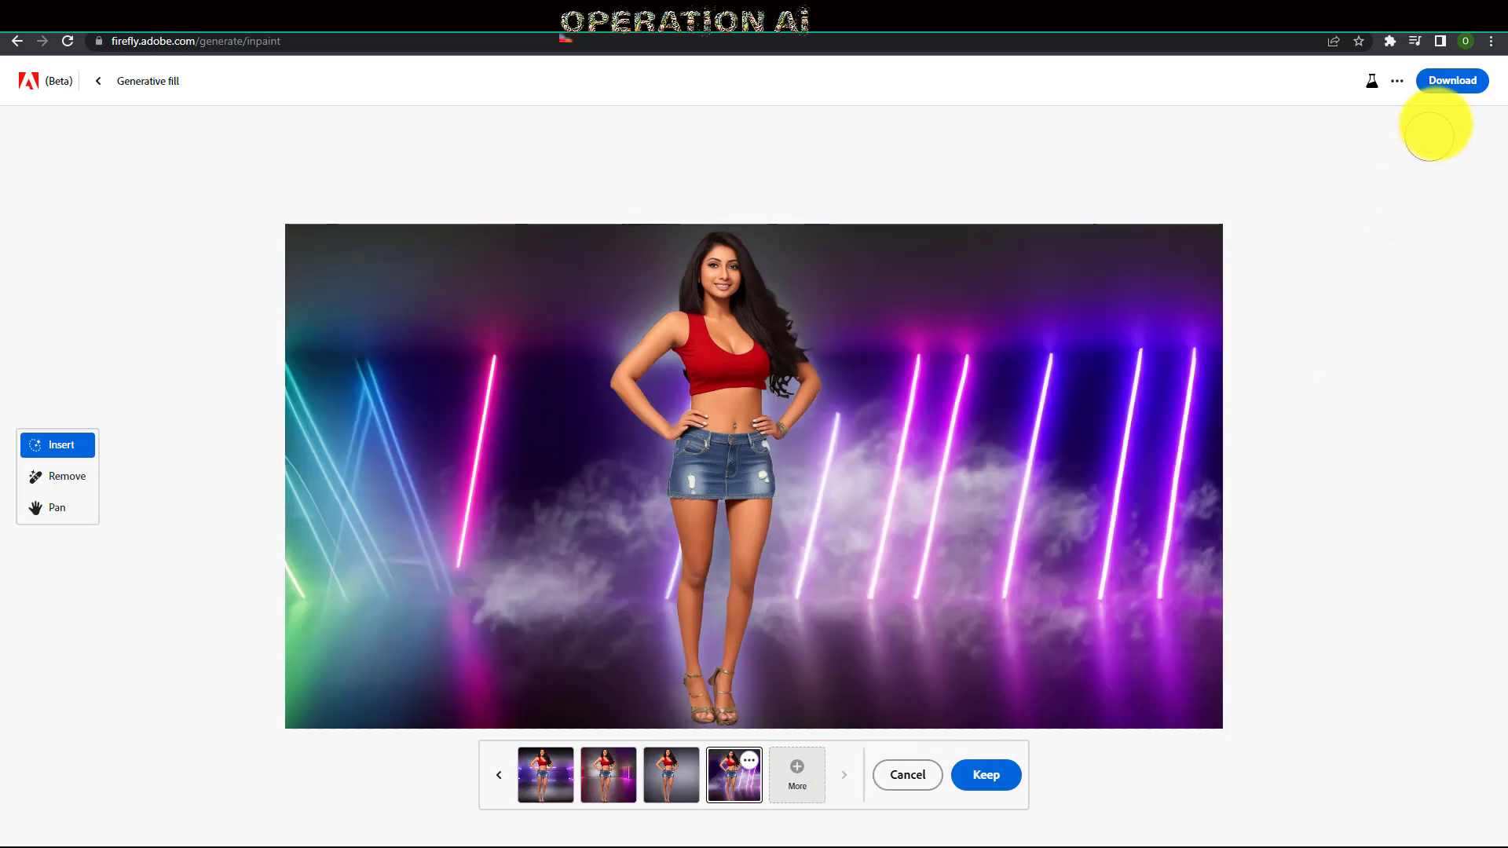
- Download the selected neon room image and inspect the saved picture up close
left_click(1452, 83)
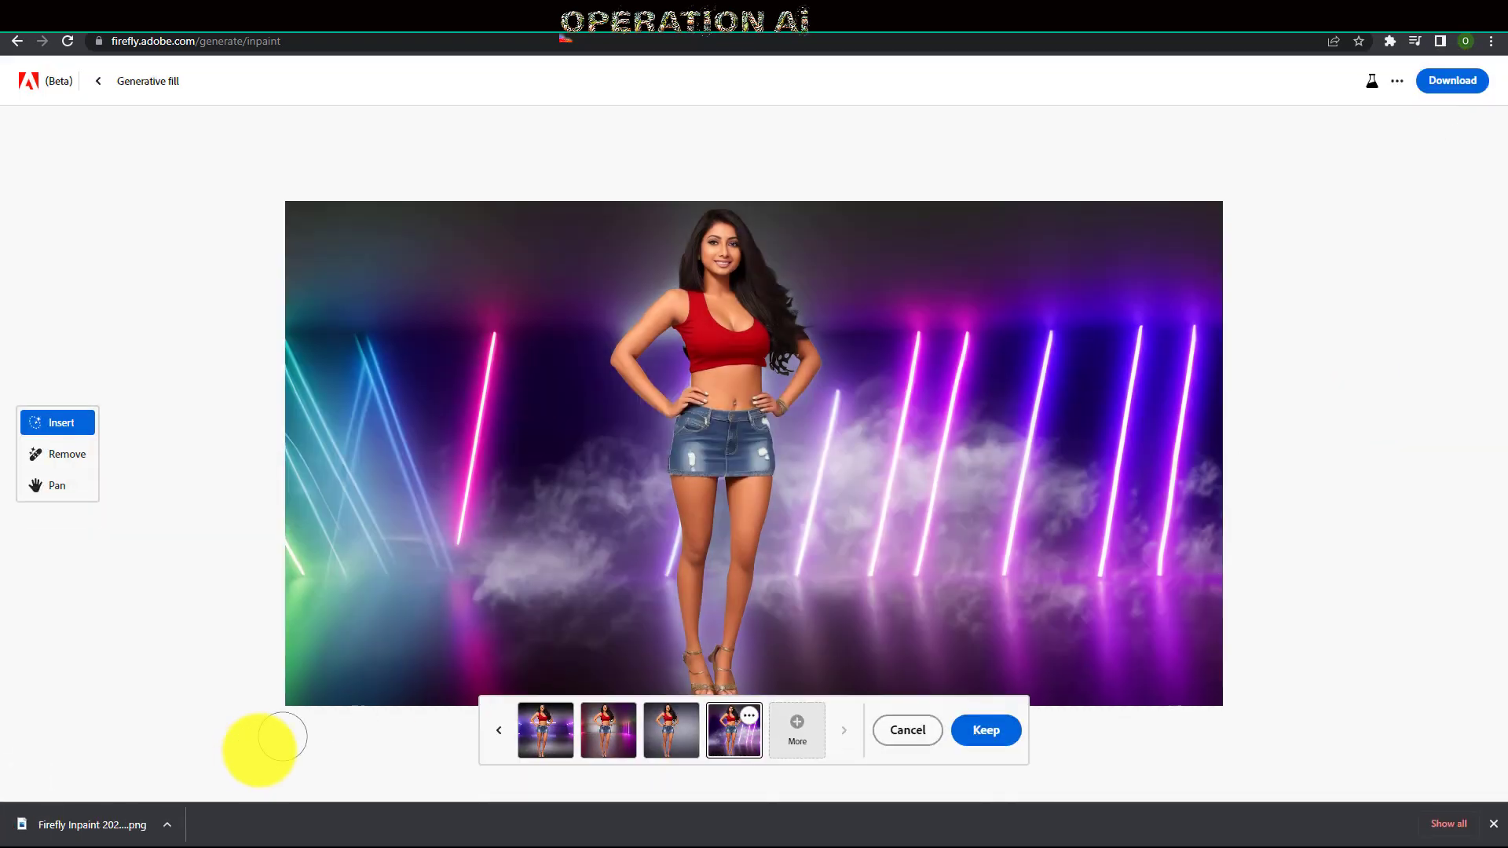
scroll(837, 377, "up", 5)
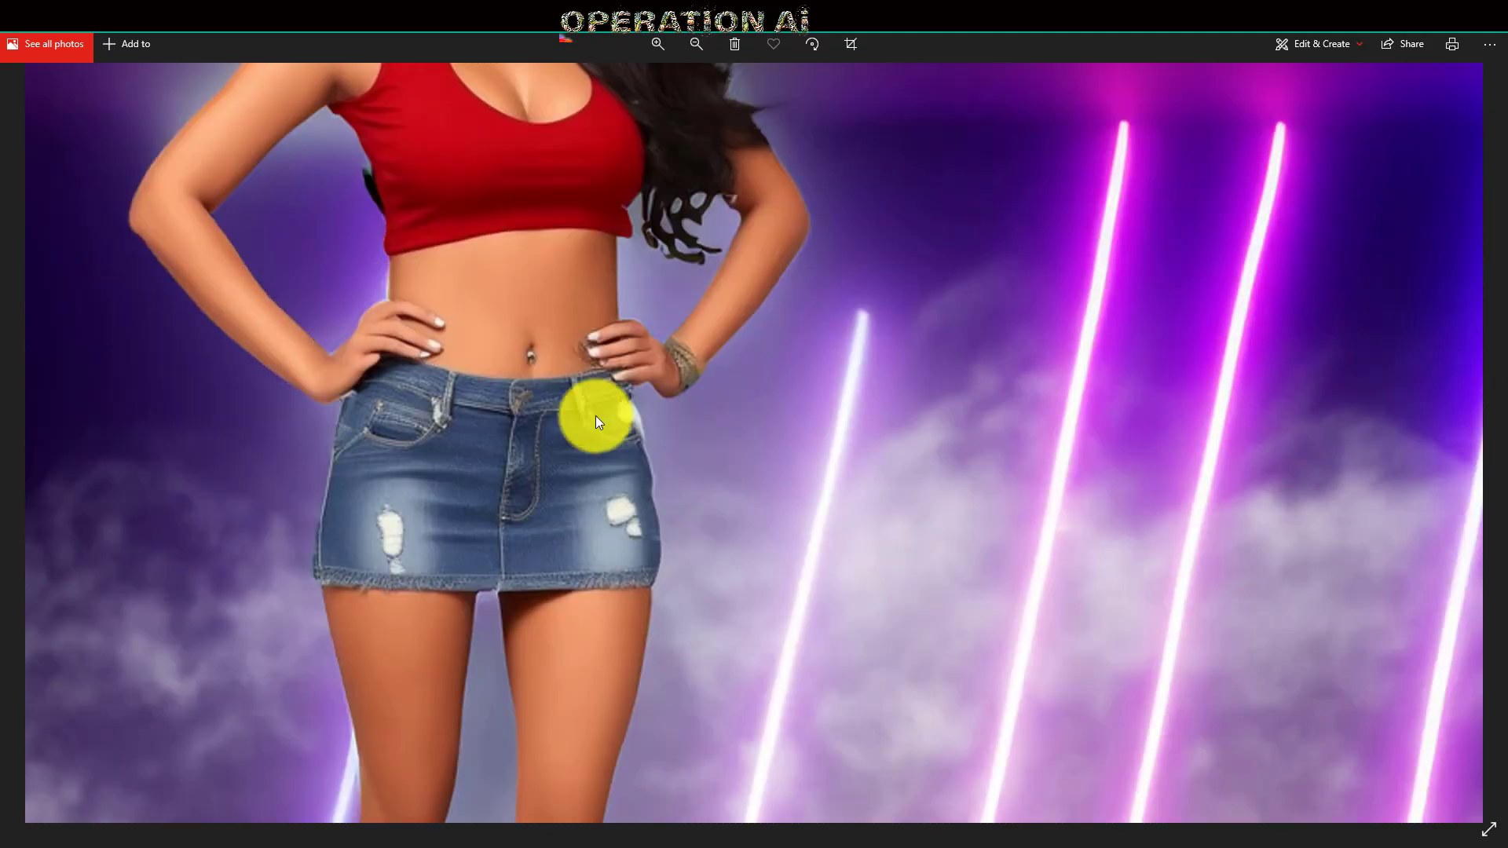
scroll(595, 422, "down", 5)
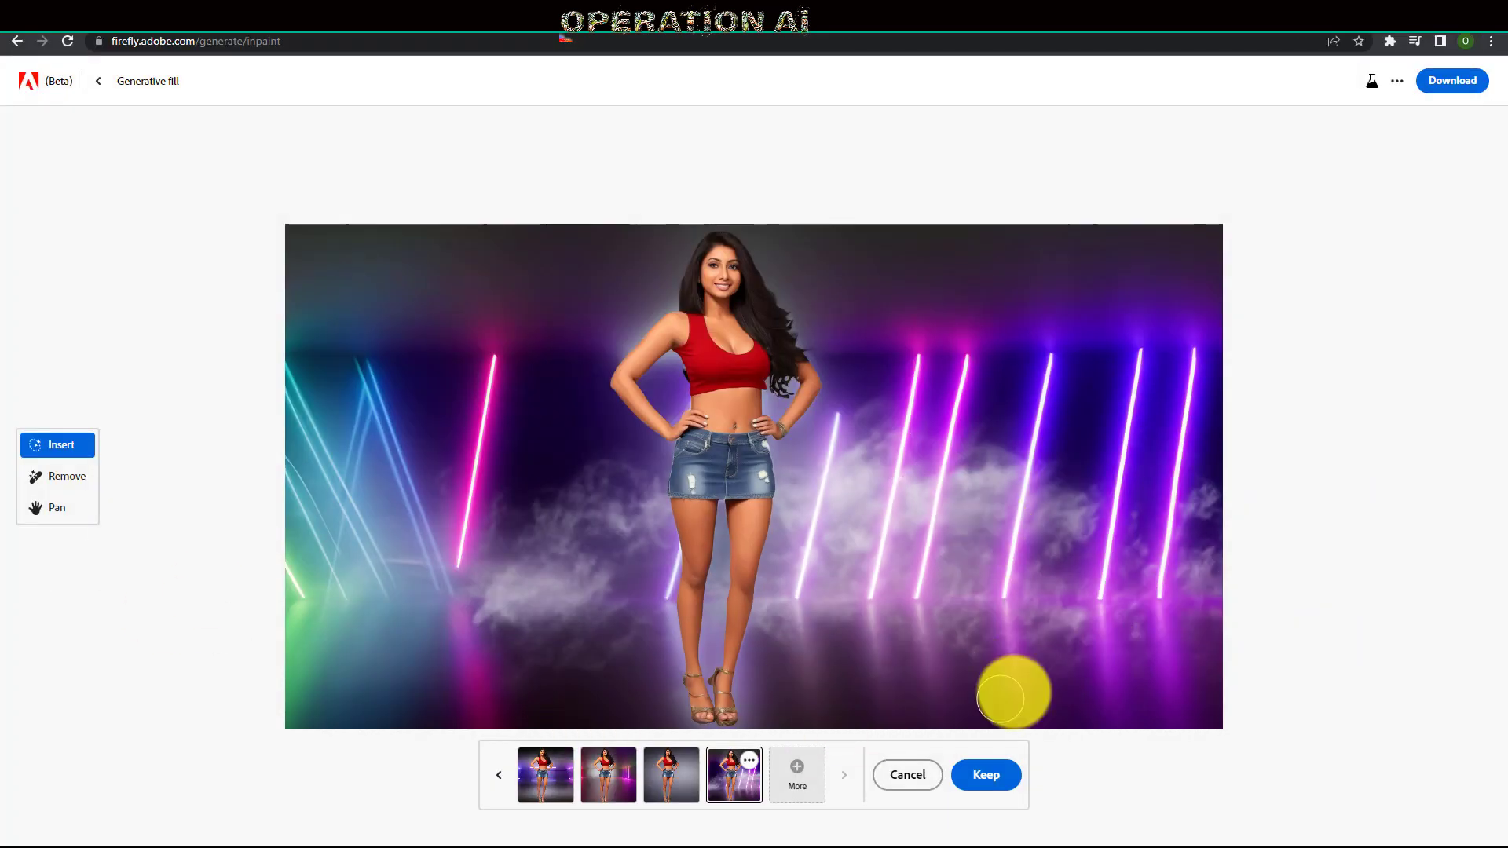
- Generate more neon room variations, compare them and keep the third one, with the row of multicoloured vertical light bars
left_click(797, 774)
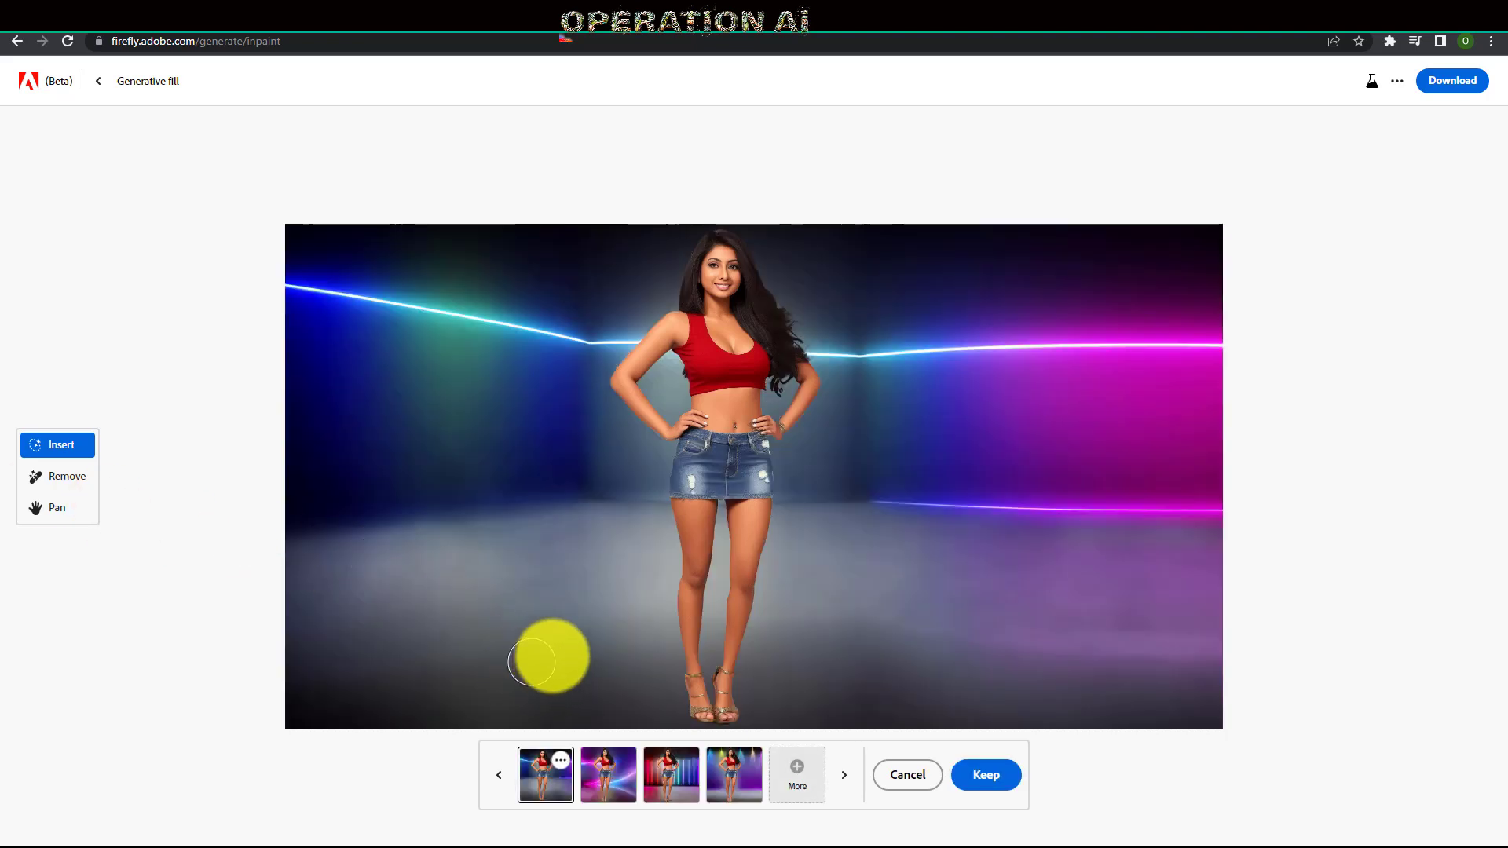
left_click(845, 782)
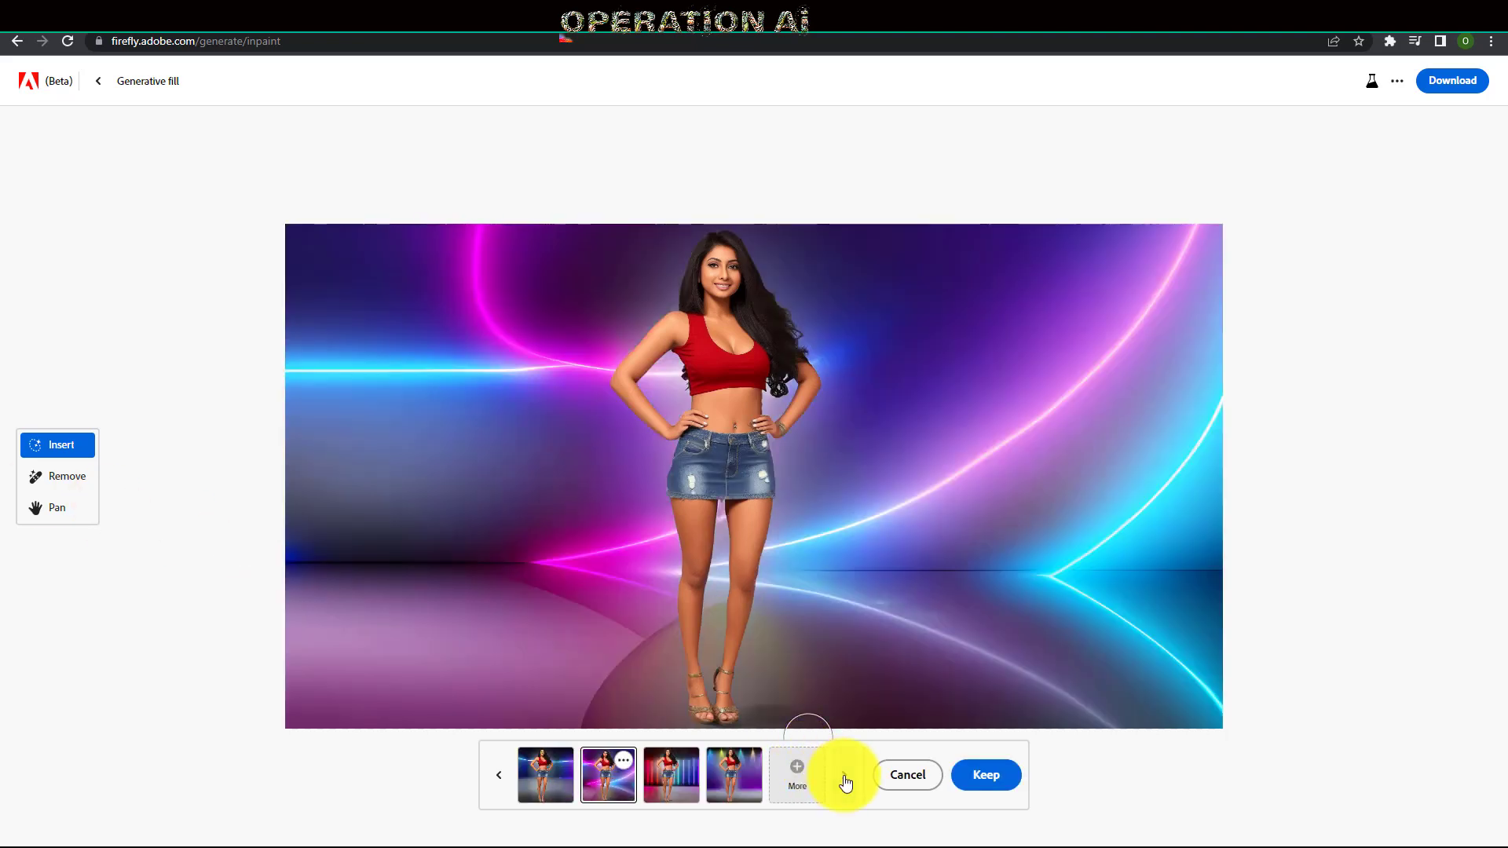
left_click(845, 782)
left_click(845, 782)
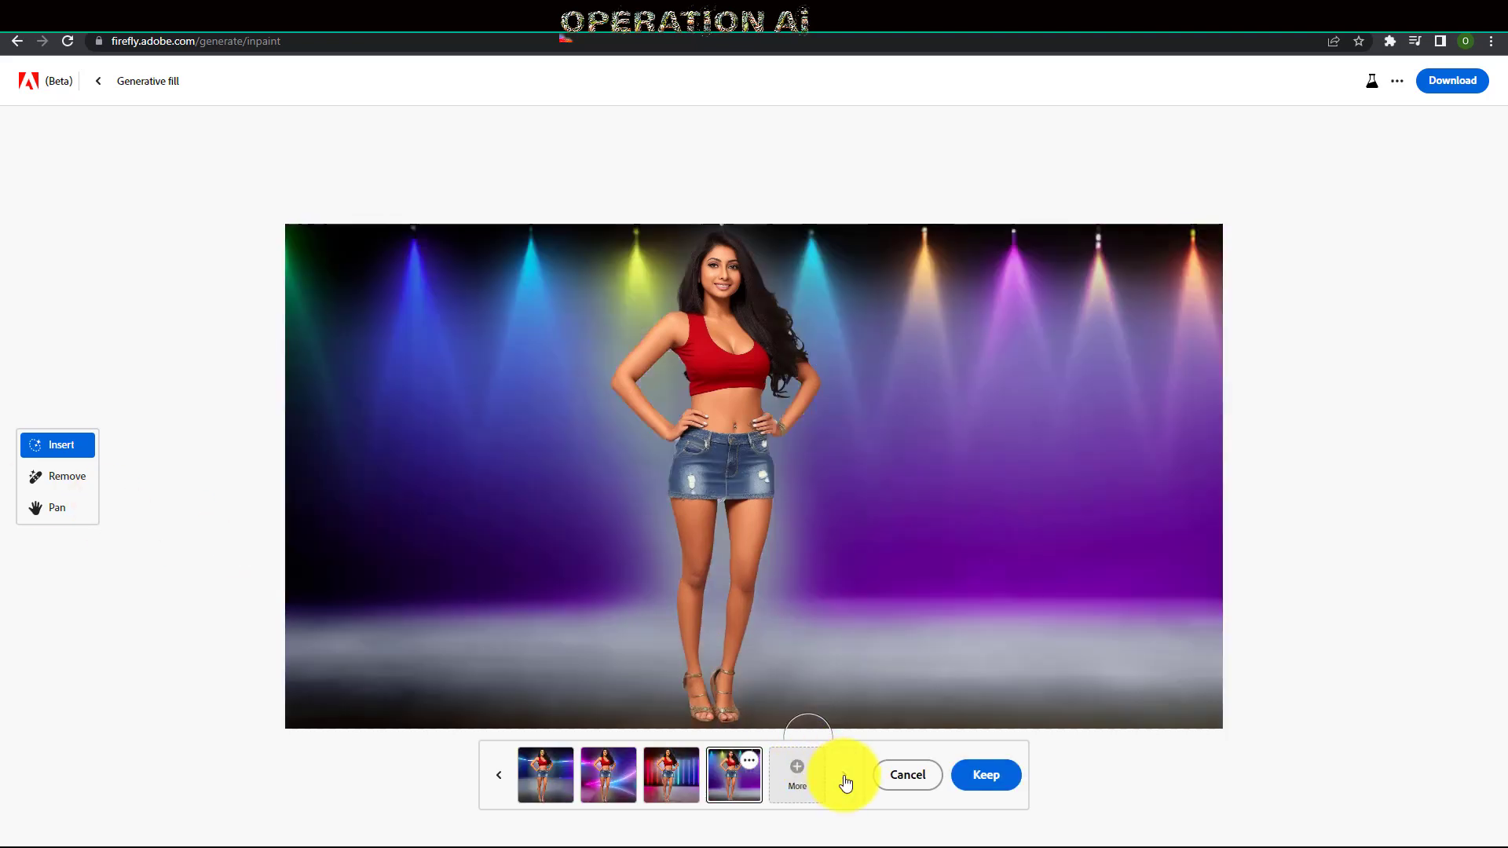
left_click(500, 782)
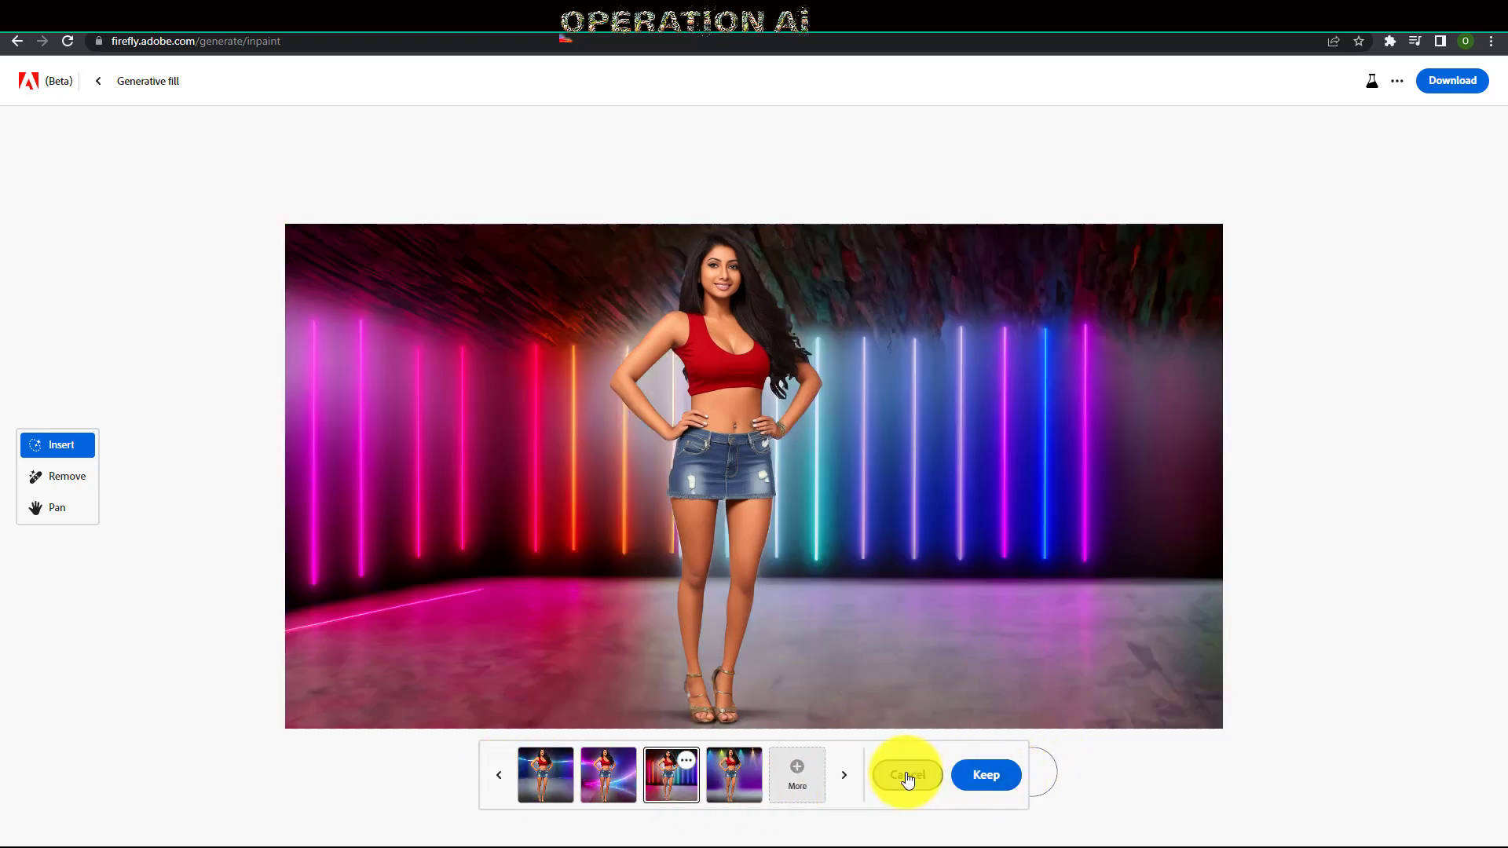
left_click(997, 780)
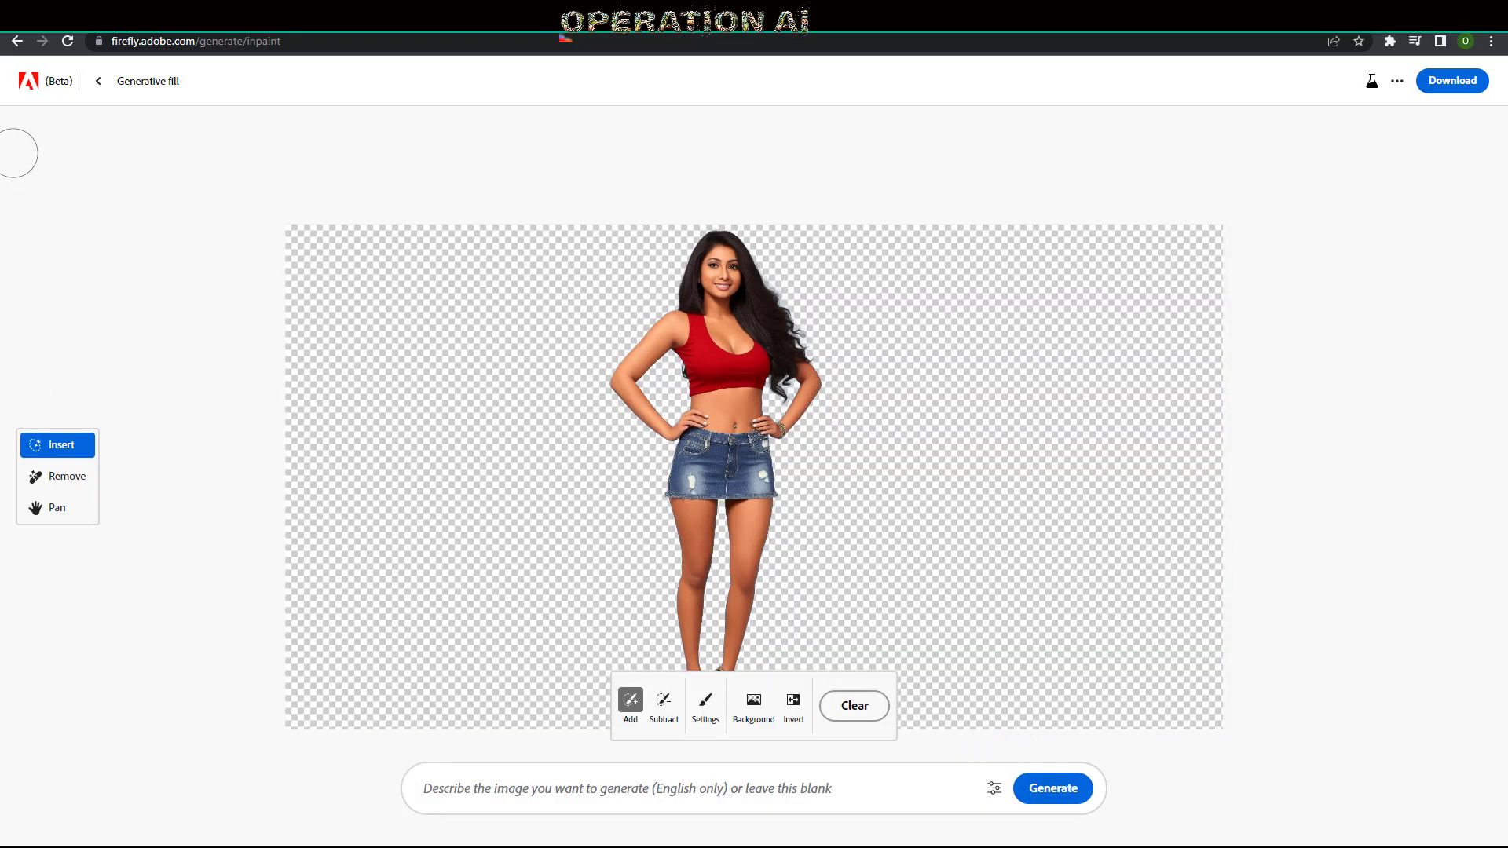
- Try the prompt "beautiful bedroom" for the removed background, compare the generated variations and discard them
left_click(505, 785)
type("beautiful bedroom")
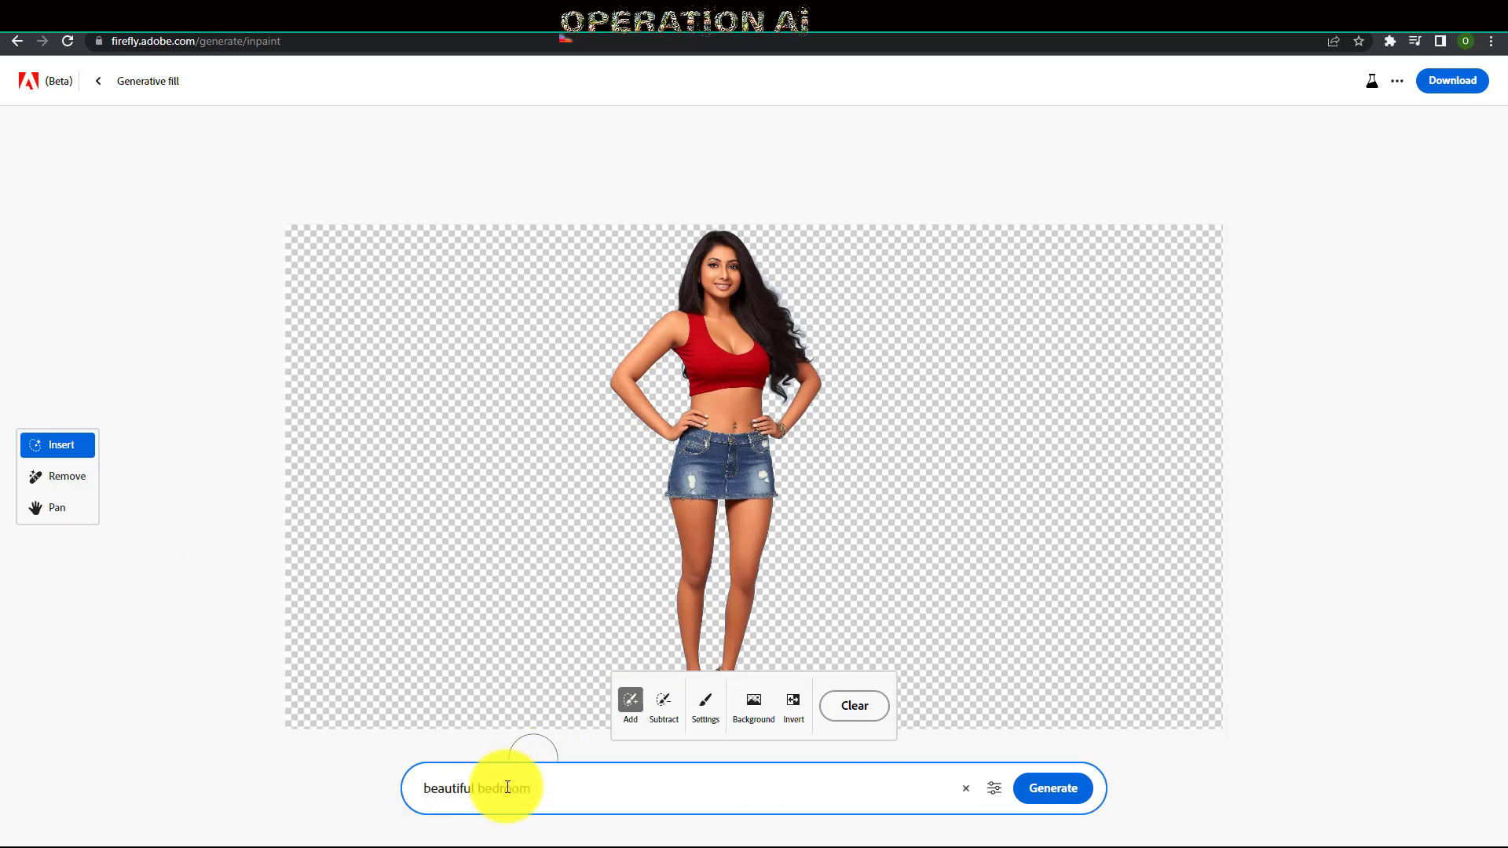
left_click(1053, 788)
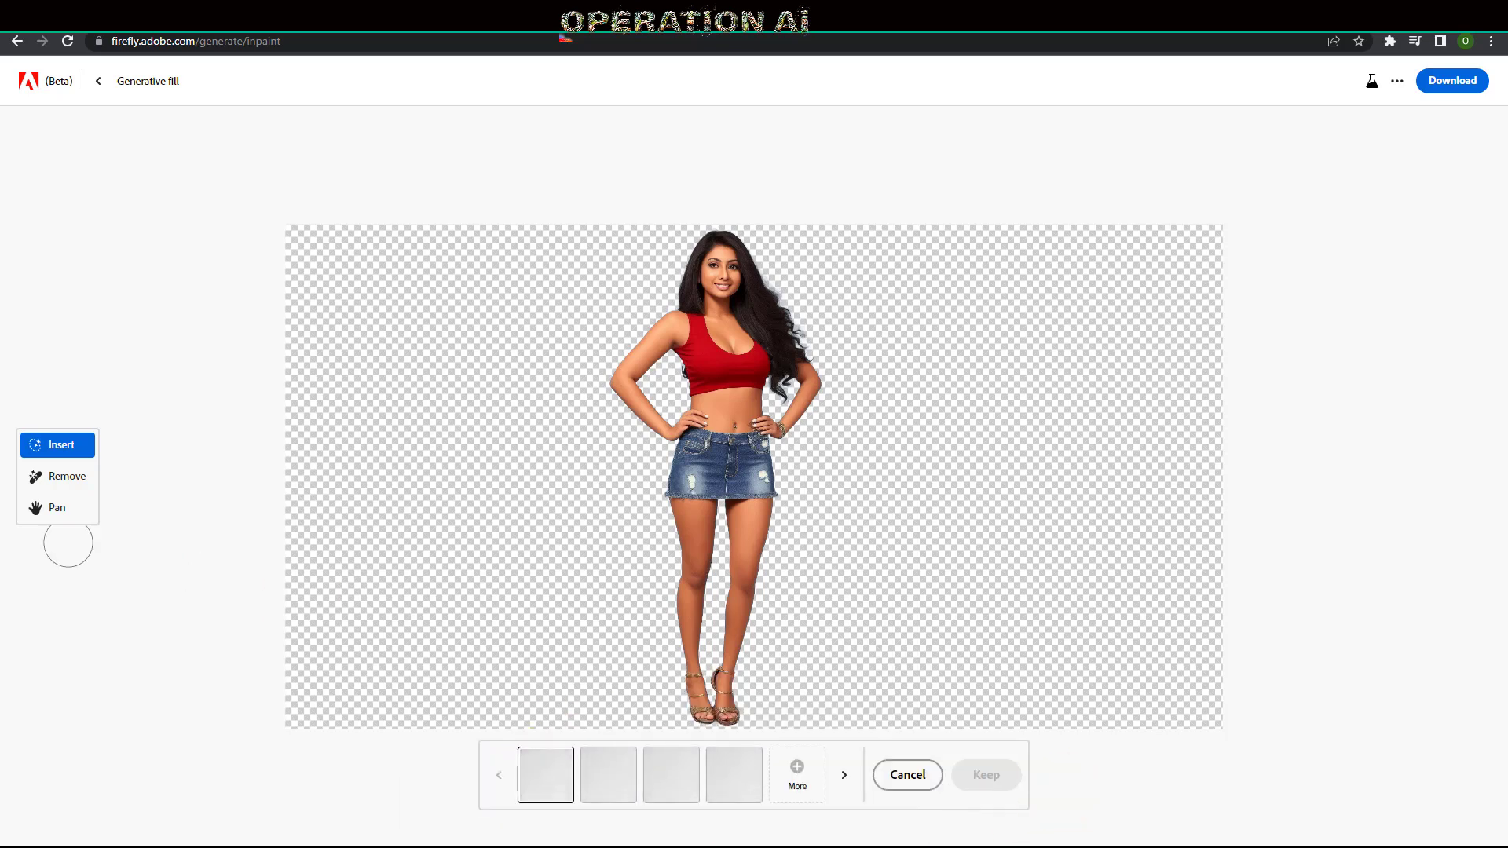
left_click(840, 777)
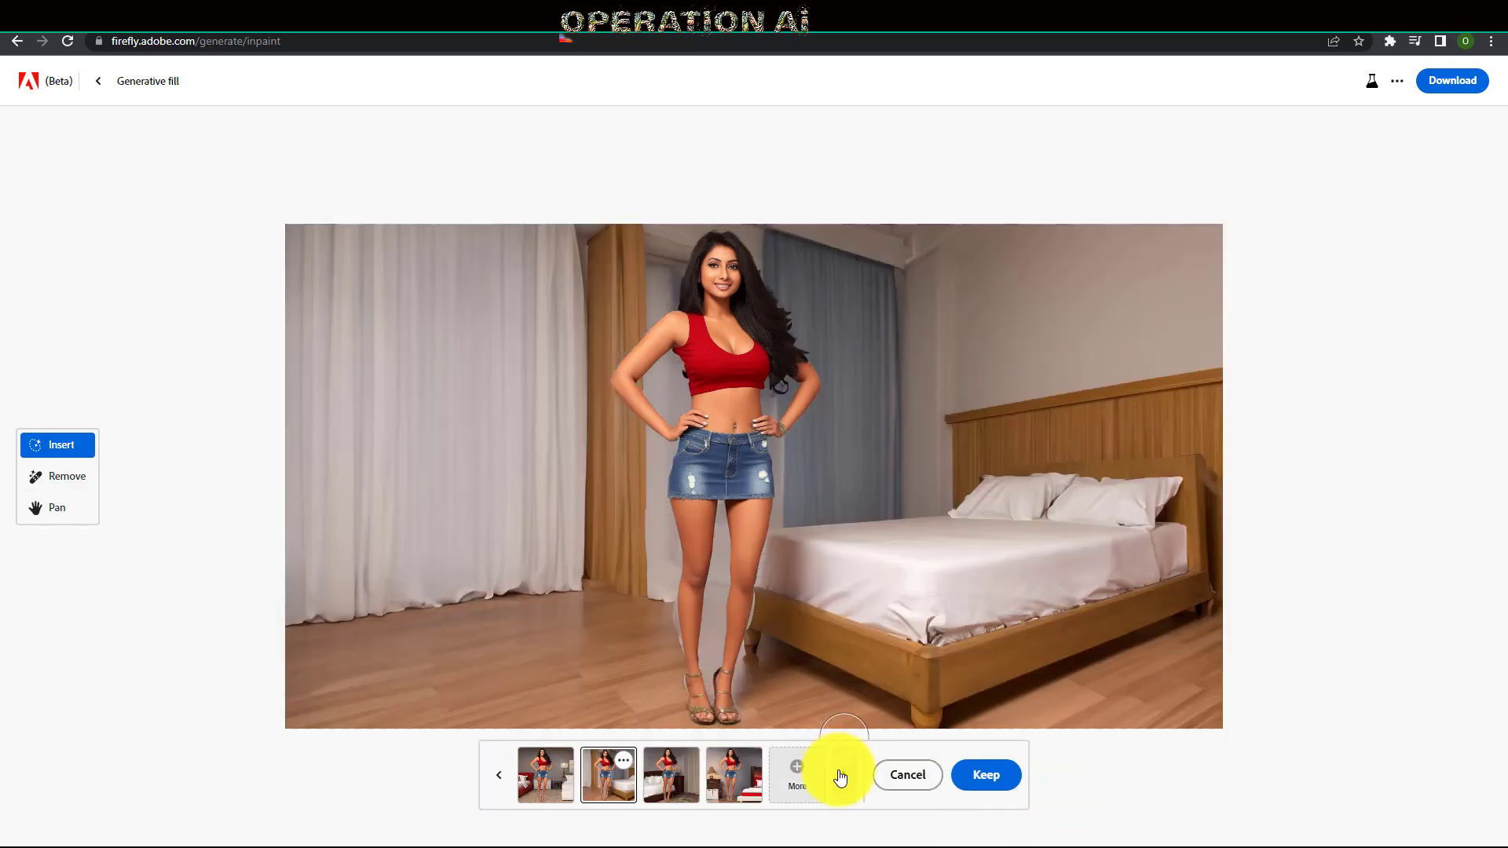
left_click(841, 778)
left_click(840, 777)
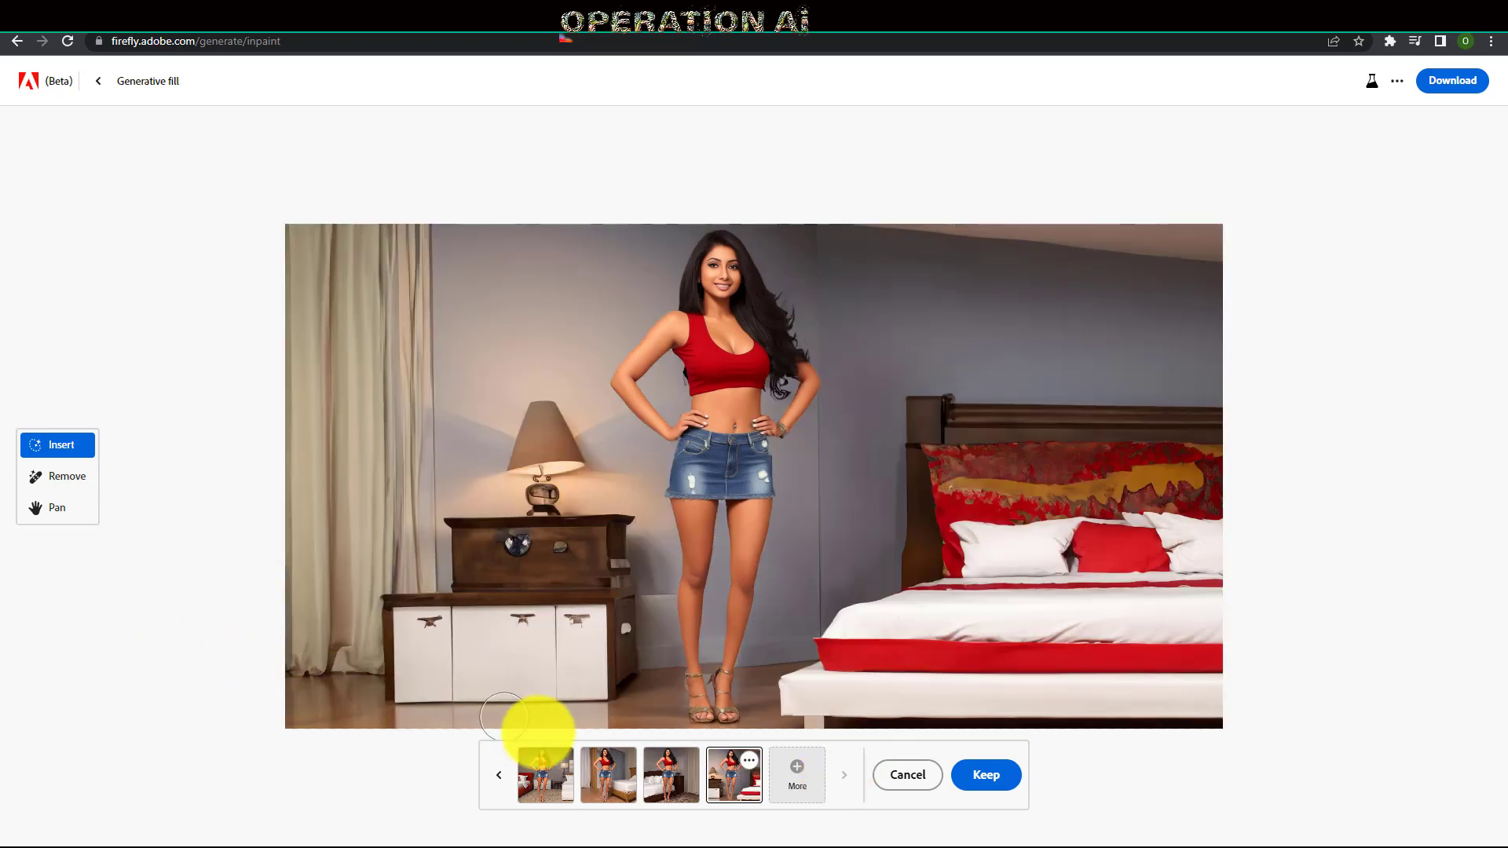
left_click(902, 784)
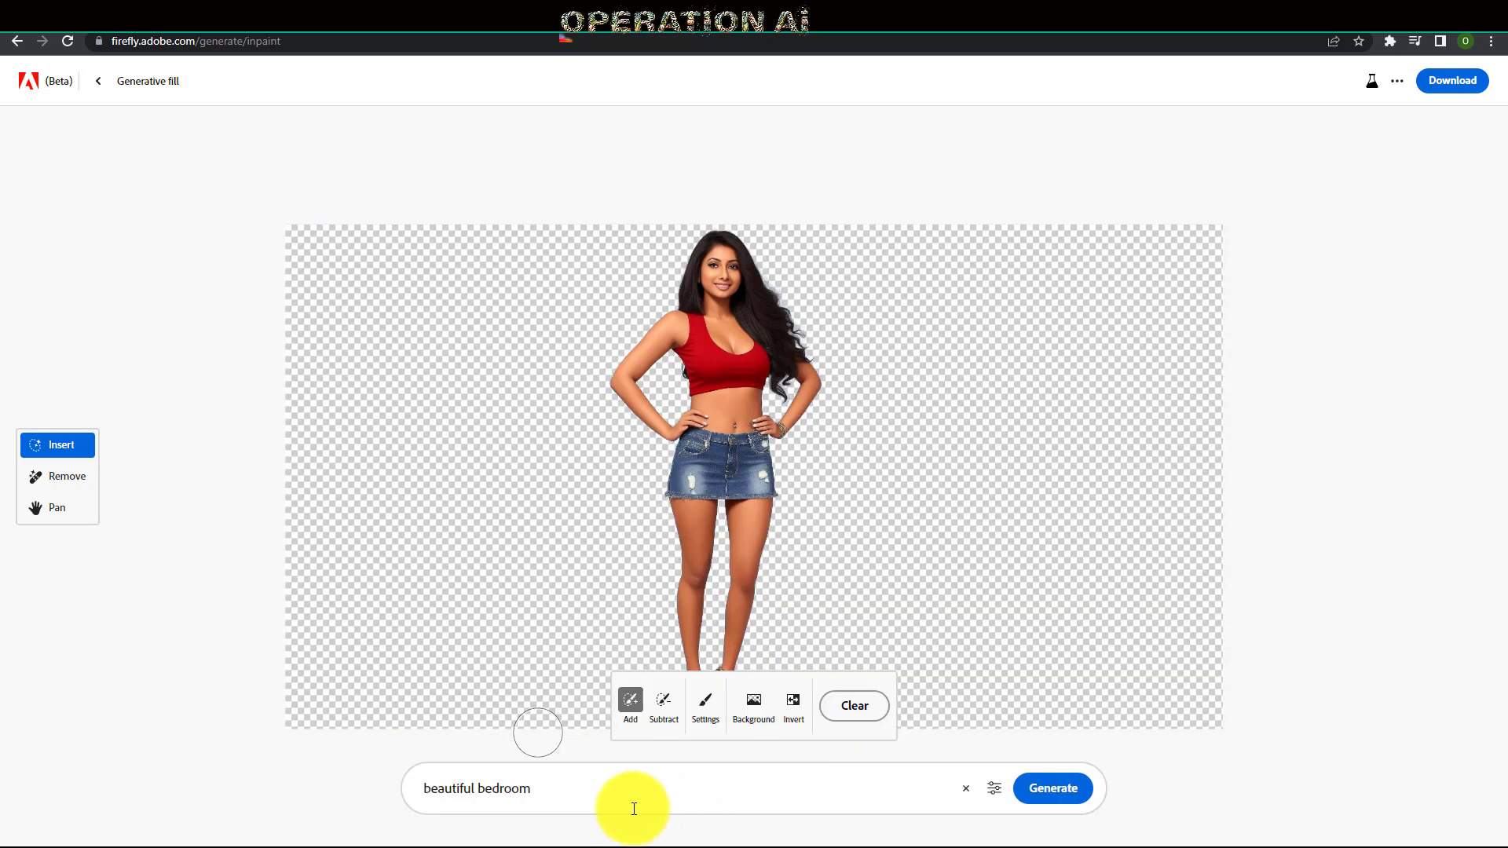
- Replace the prompt with "Bathroom" and generate new backgrounds behind the woman
left_click_drag(633, 807, 448, 788)
key("BackSpace")
type("Bathroom alien")
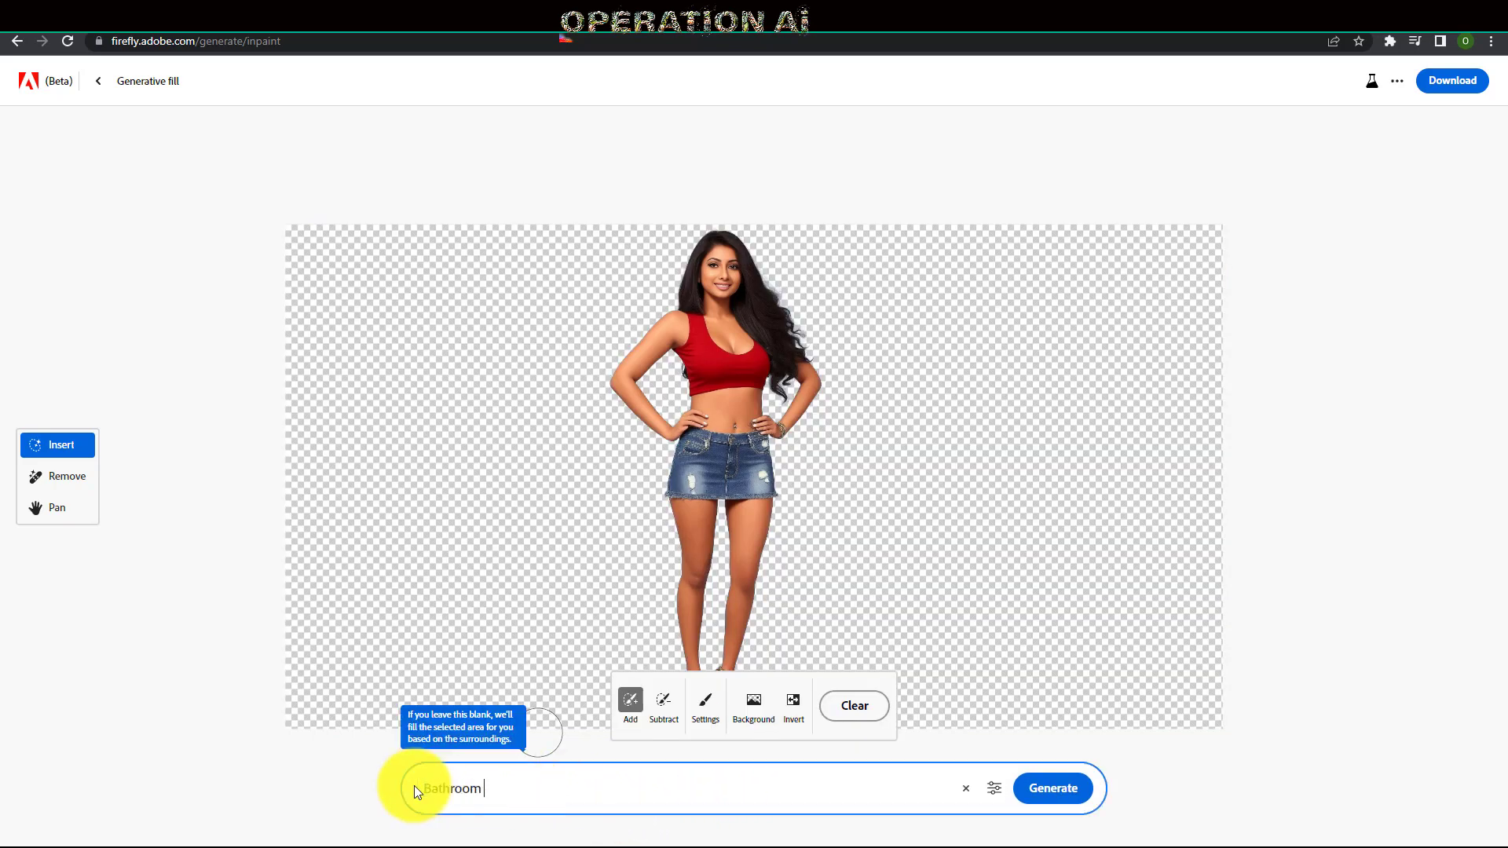
left_click(1058, 789)
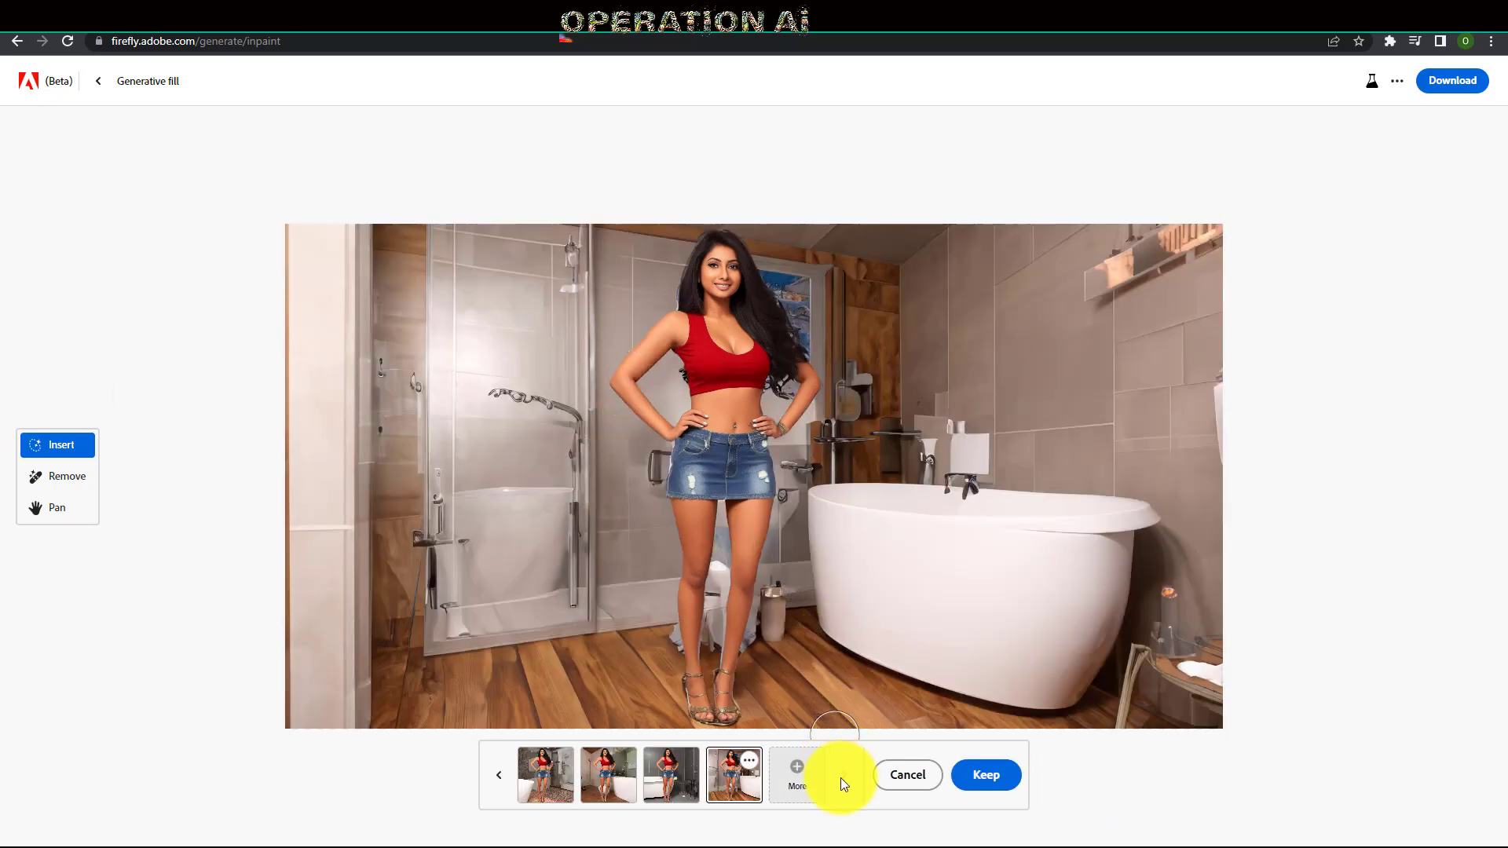
- Compare the bathroom variations and select the second one, with the wooden basin and the large white bathtub
left_click(500, 778)
left_click(500, 778)
left_click(500, 778)
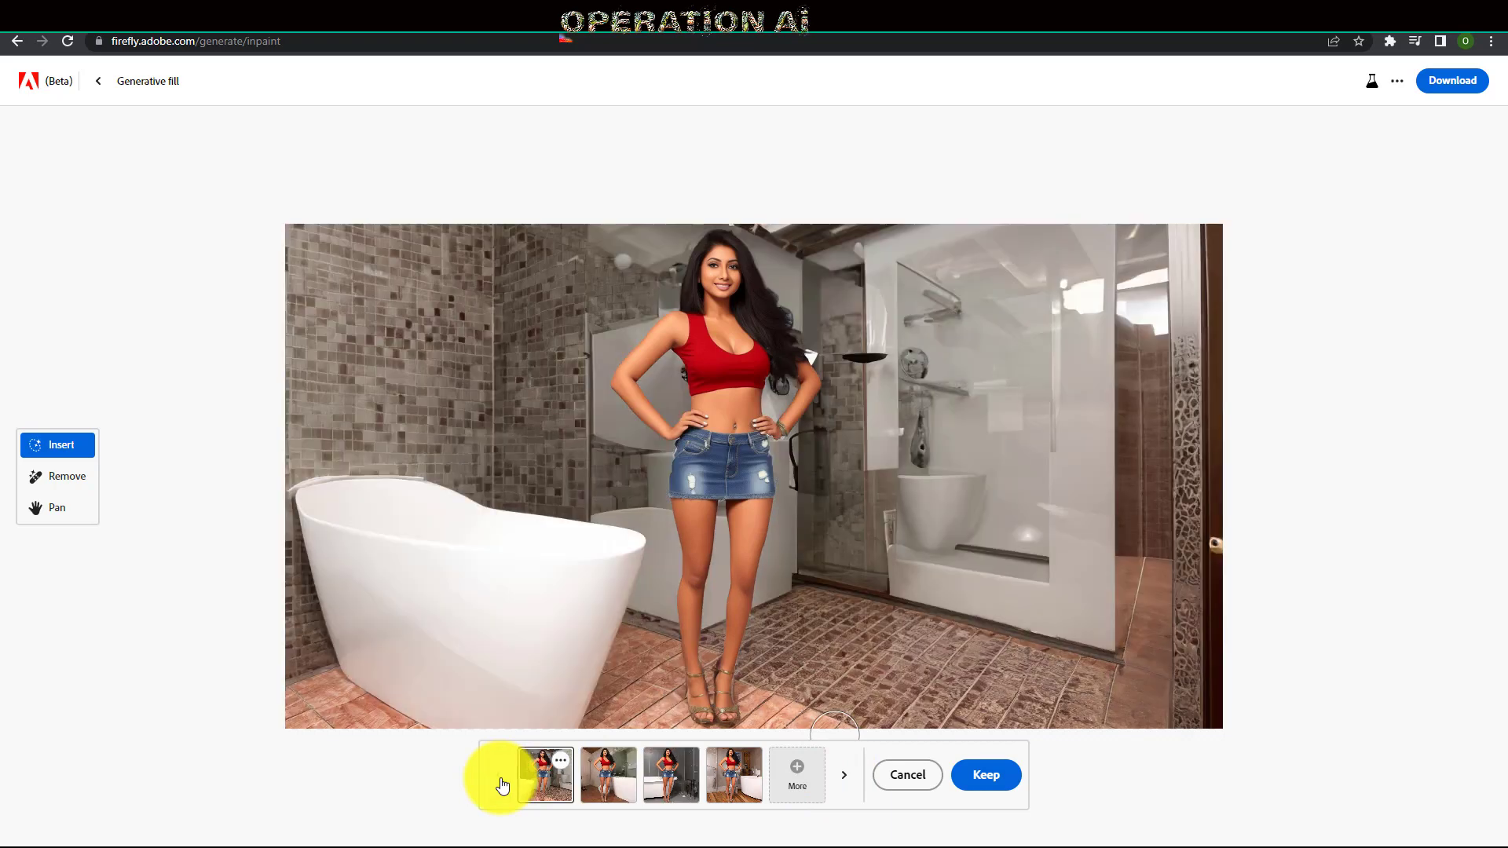
left_click(846, 787)
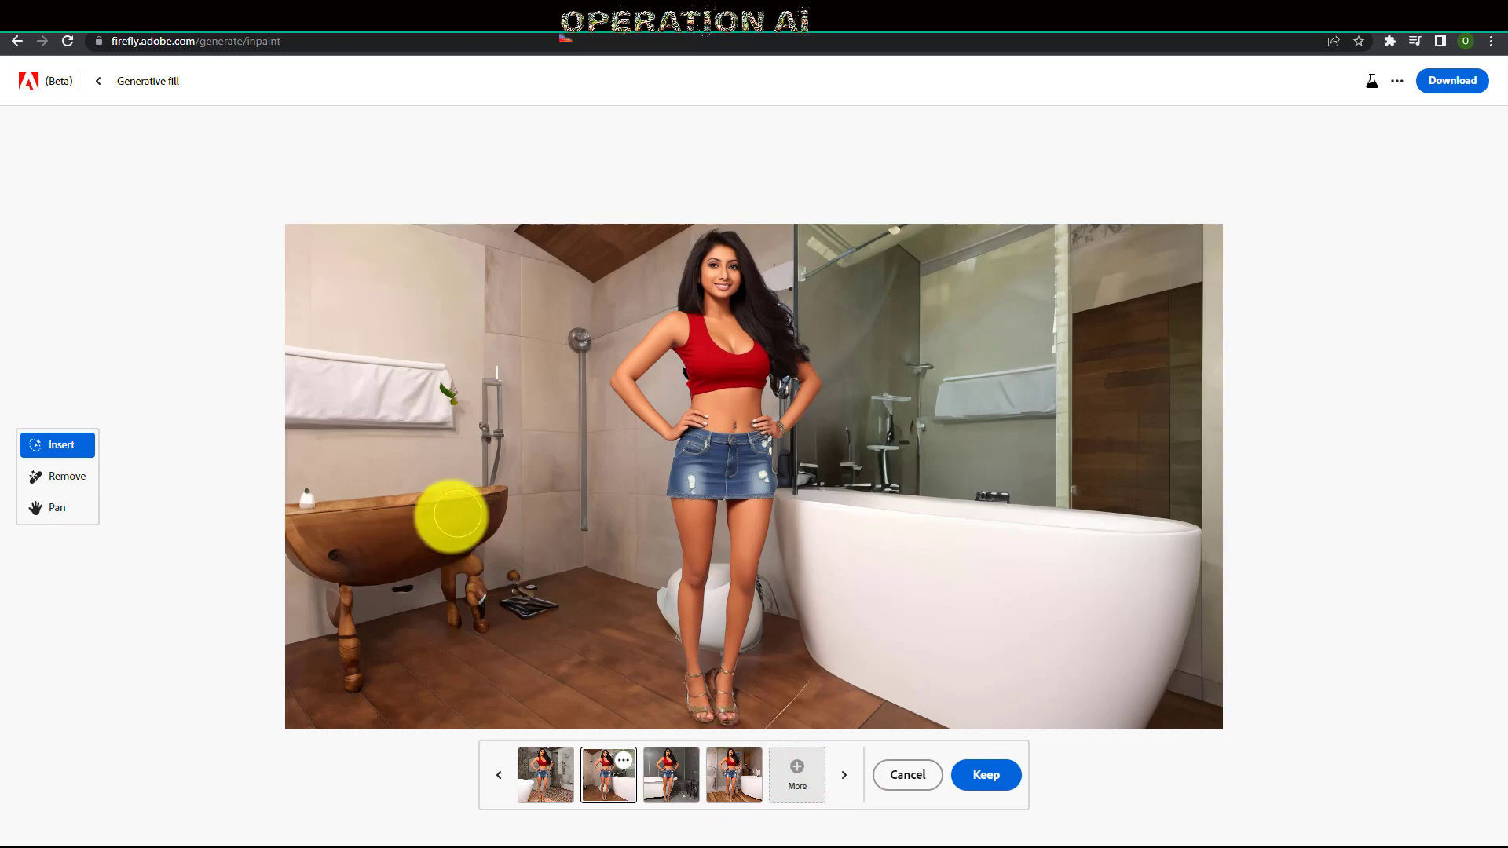
- Reduce the removal brush size and paint over the denim skirt to mask it out
left_click(62, 476)
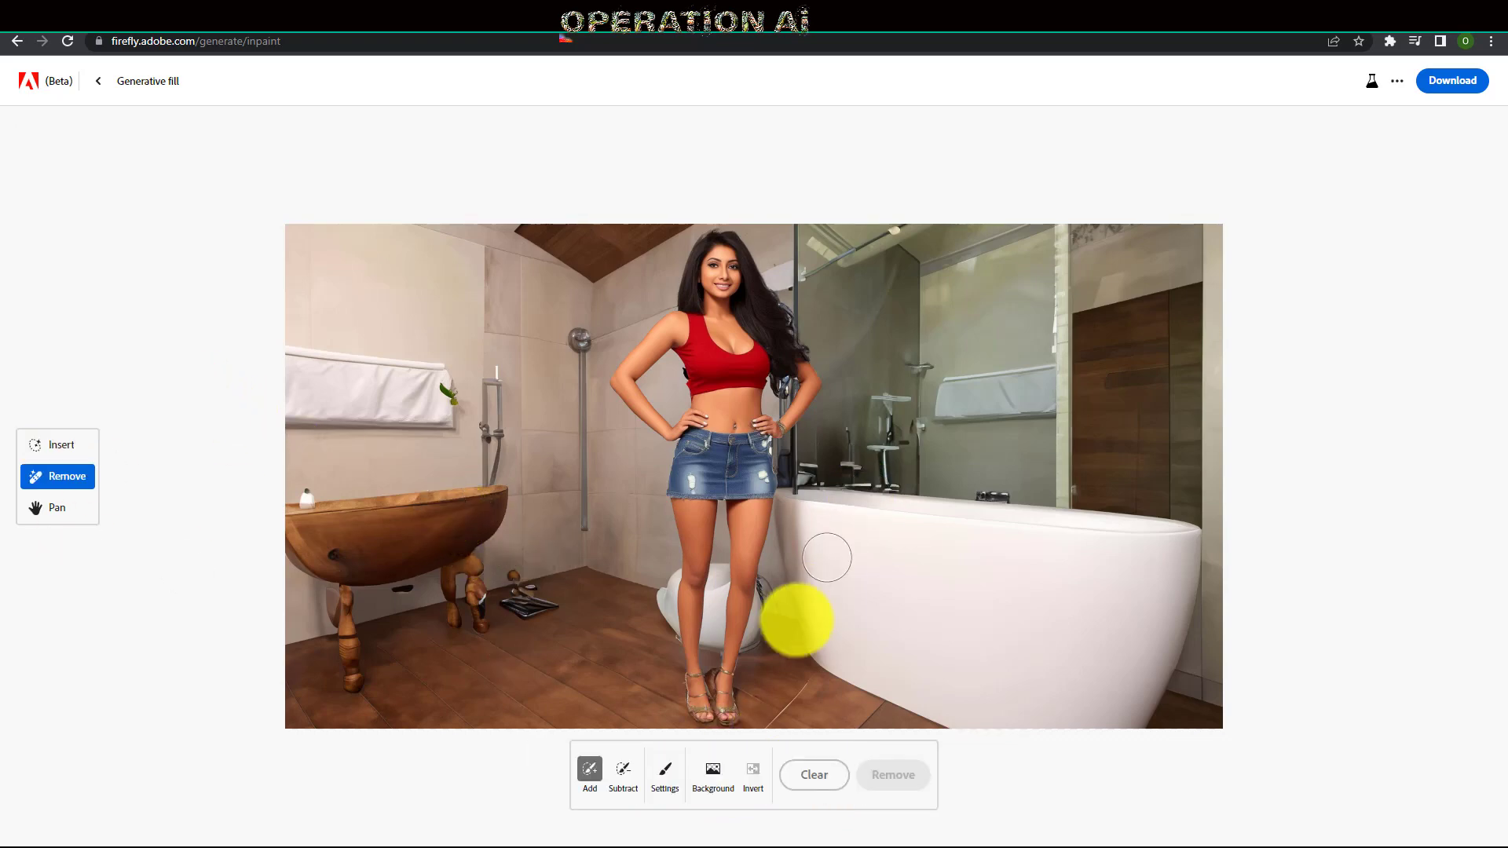
left_click(661, 782)
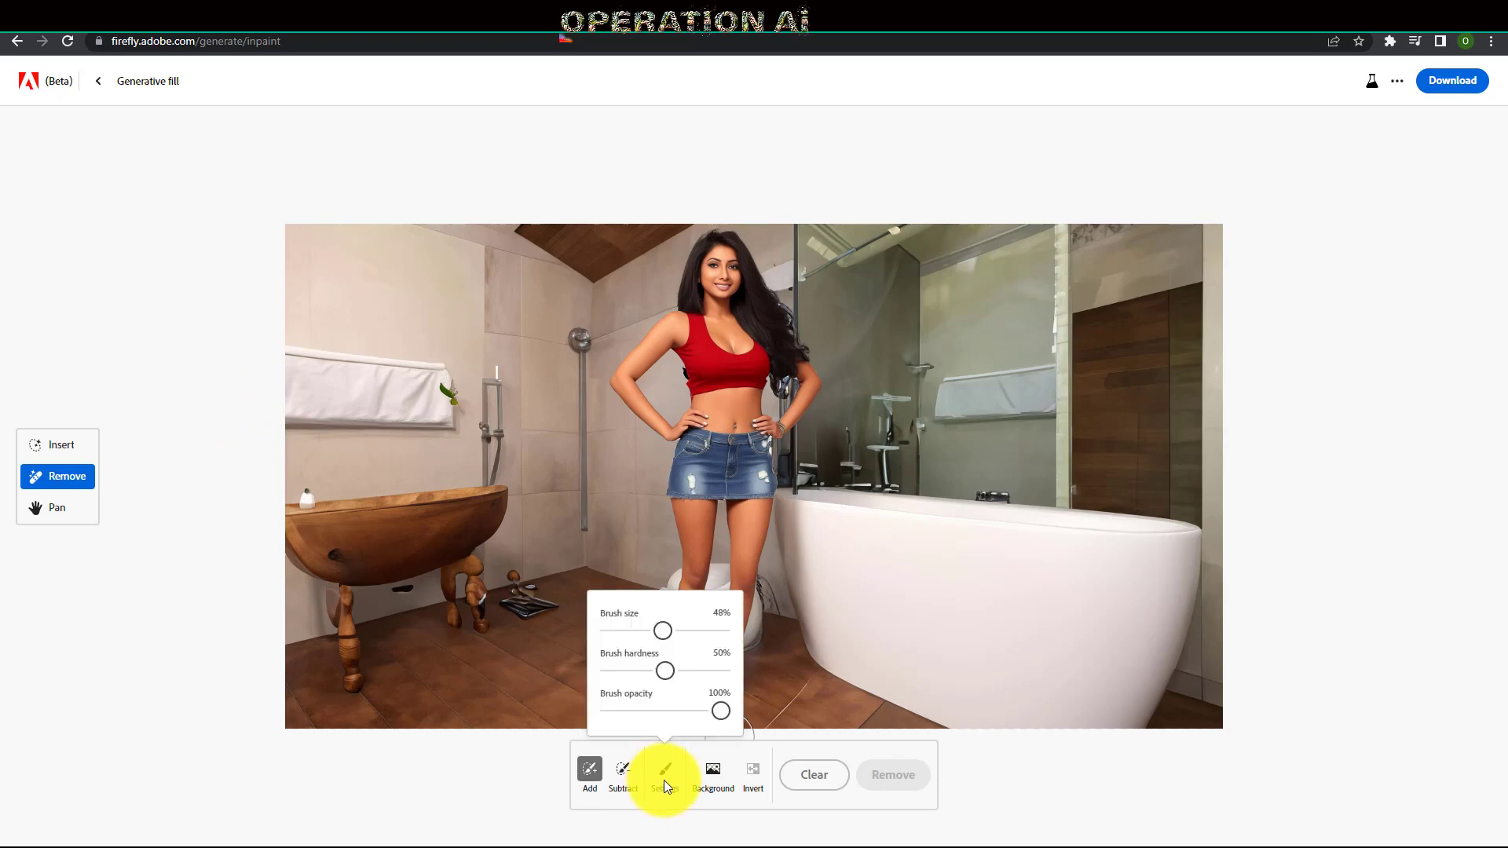
left_click_drag(676, 630, 659, 633)
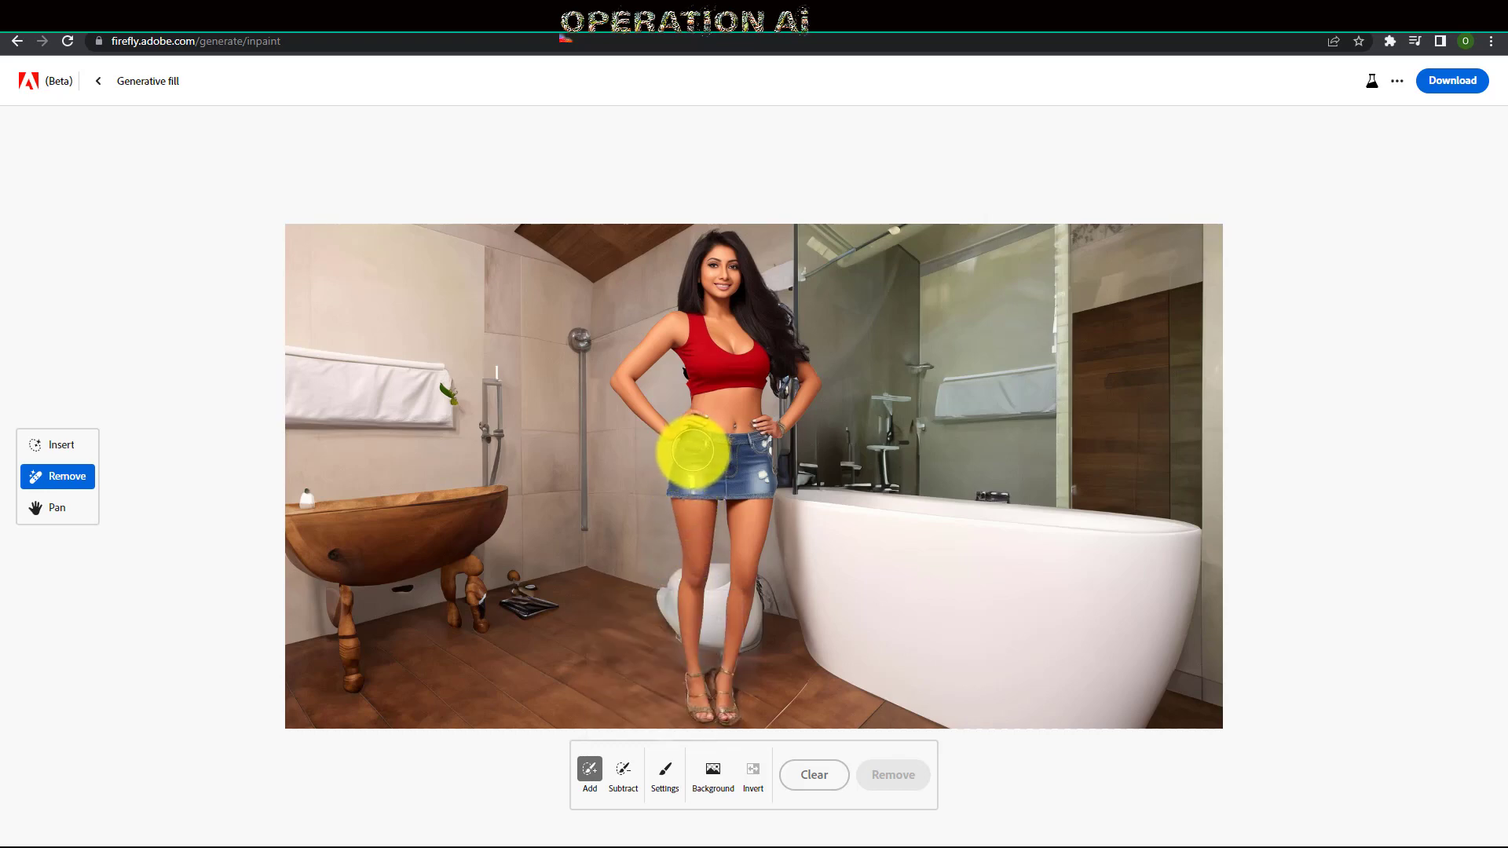
left_click(659, 779)
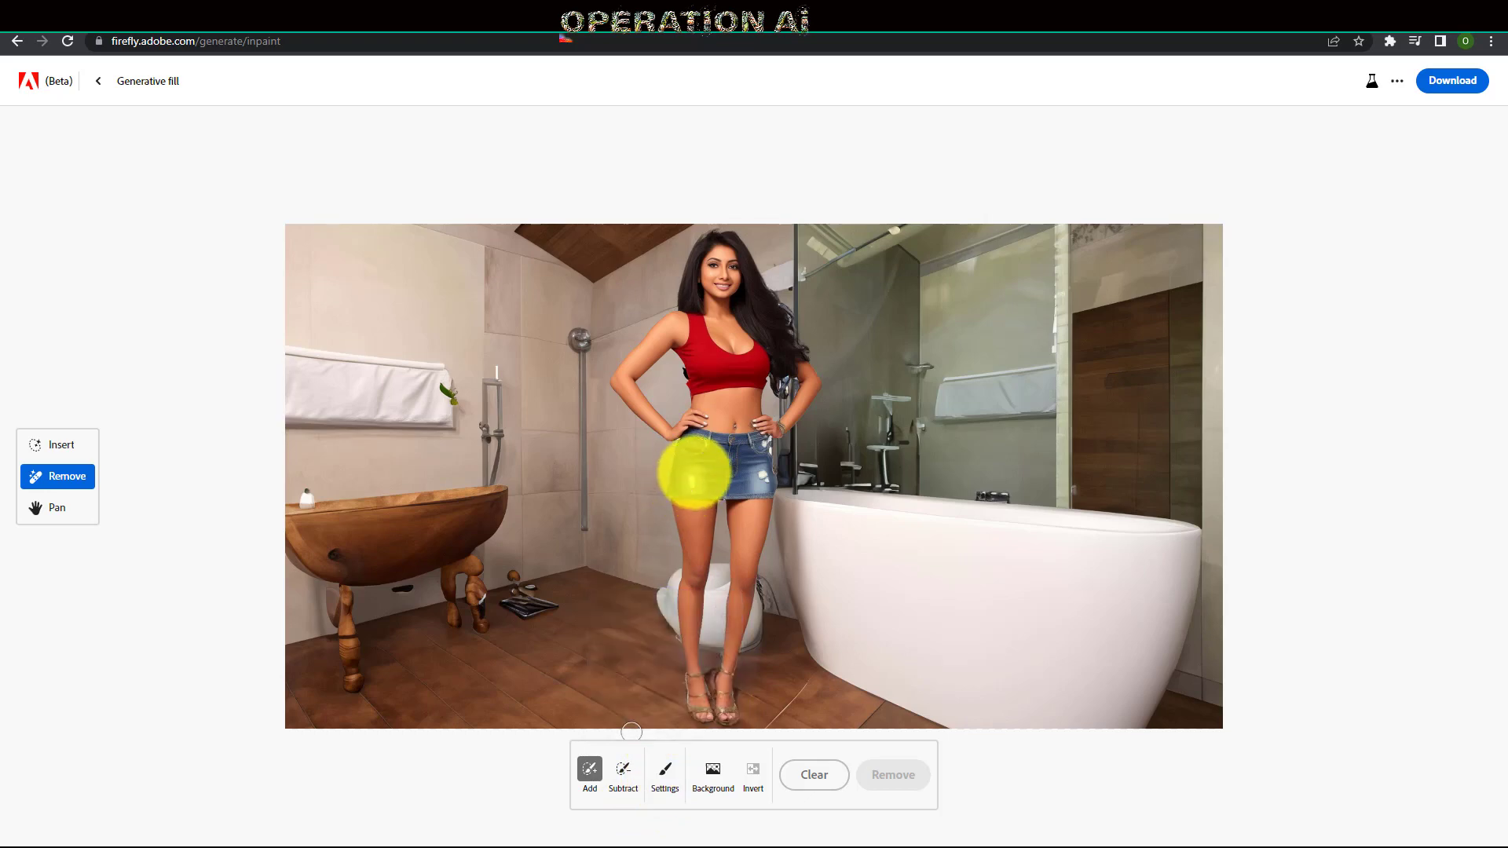
mouse_move(690, 438)
left_mouse_down()
mouse_move(760, 441)
mouse_move(769, 483)
mouse_move(677, 489)
mouse_move(684, 447)
mouse_move(756, 462)
mouse_move(708, 467)
mouse_move(767, 486)
mouse_move(707, 464)
left_mouse_up()
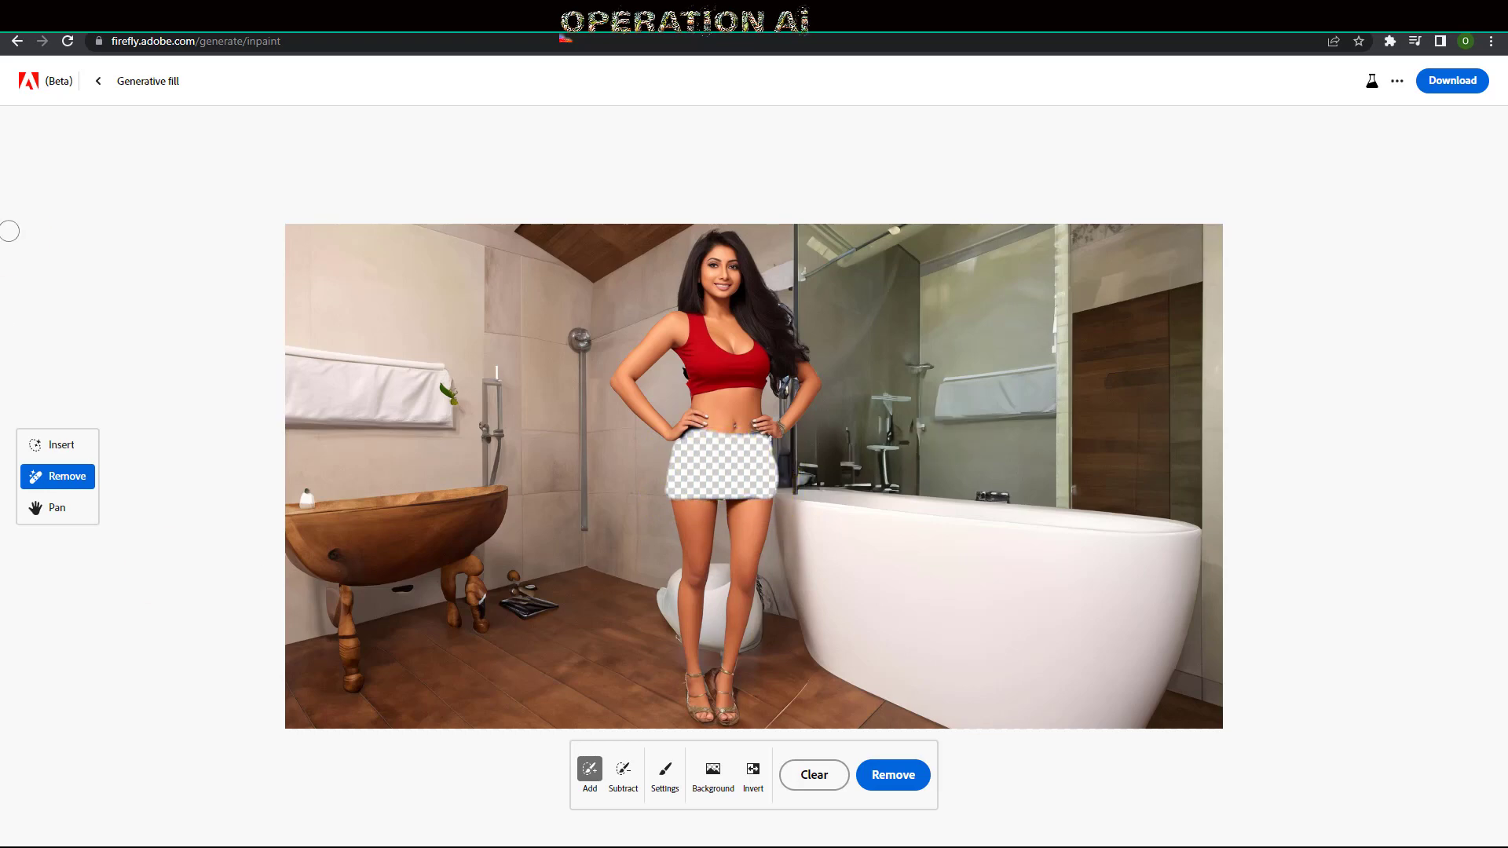
- Fill the masked skirt area by generating from the prompt "black color skirt"
left_click(68, 446)
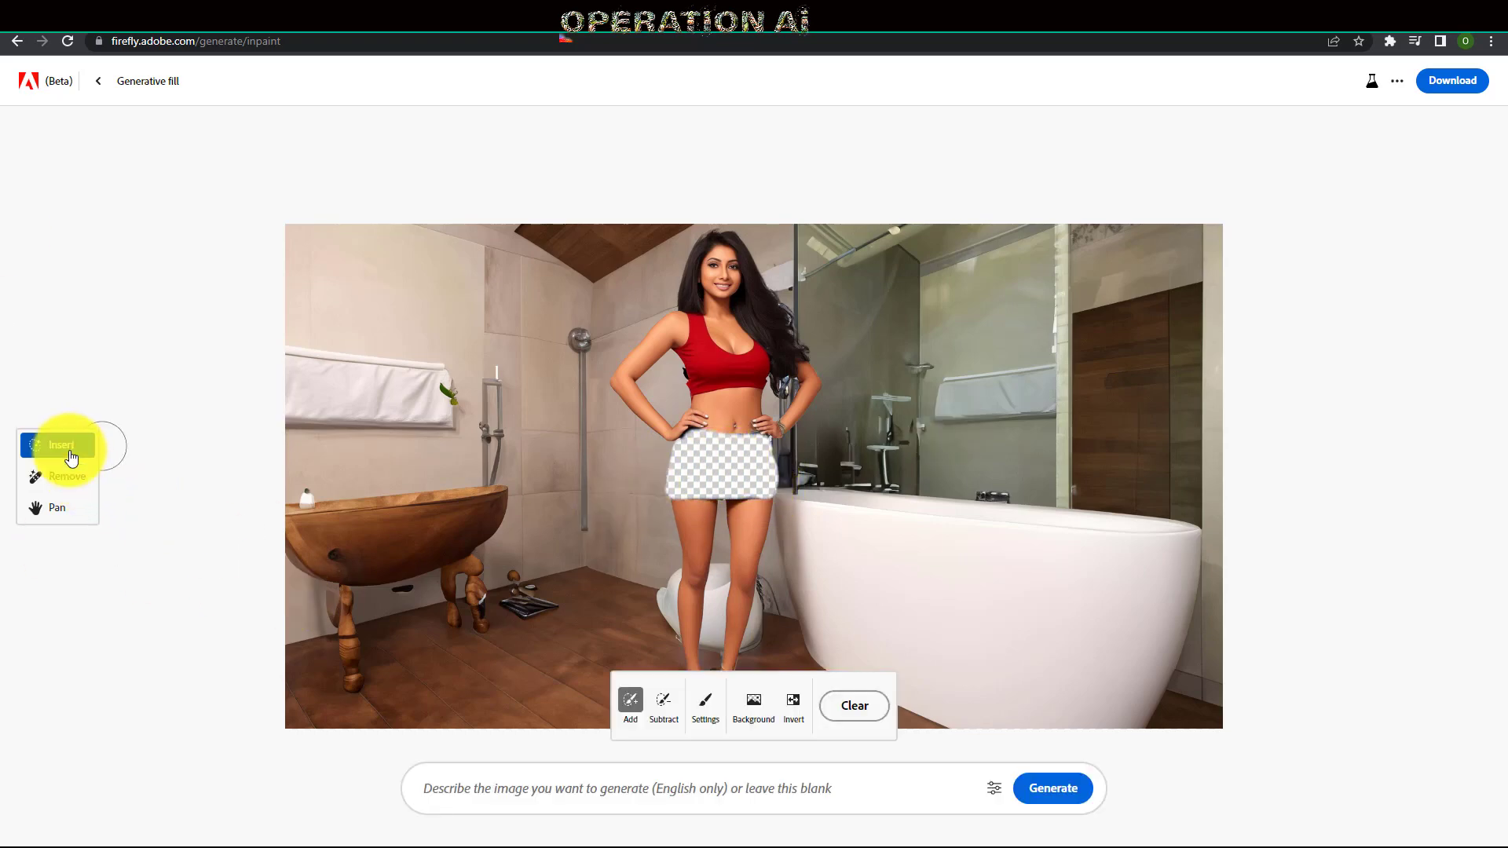
left_click(485, 795)
type("bla")
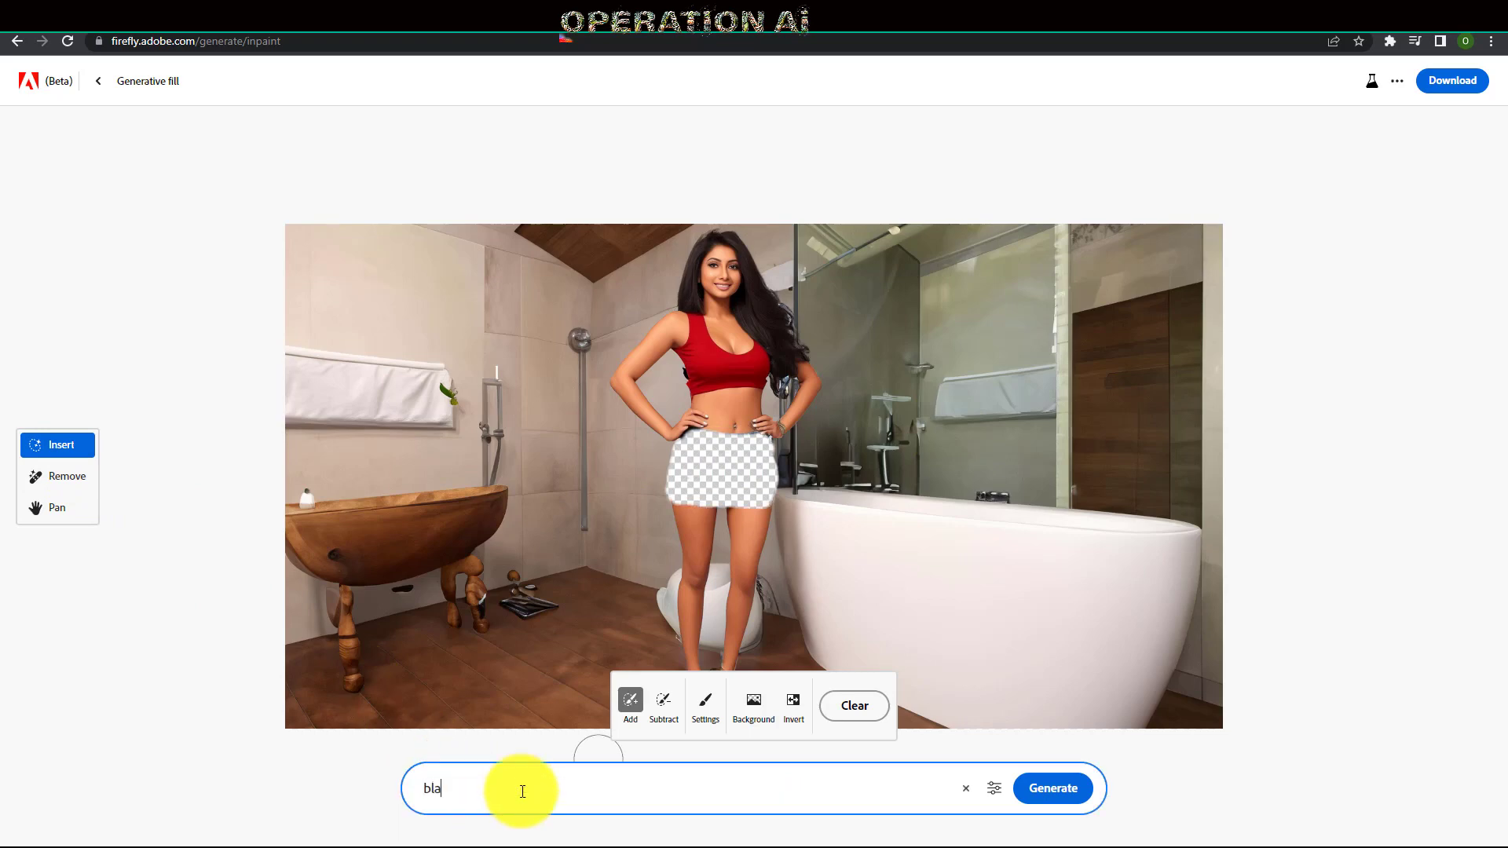
type("ck color skirt")
left_click(1074, 795)
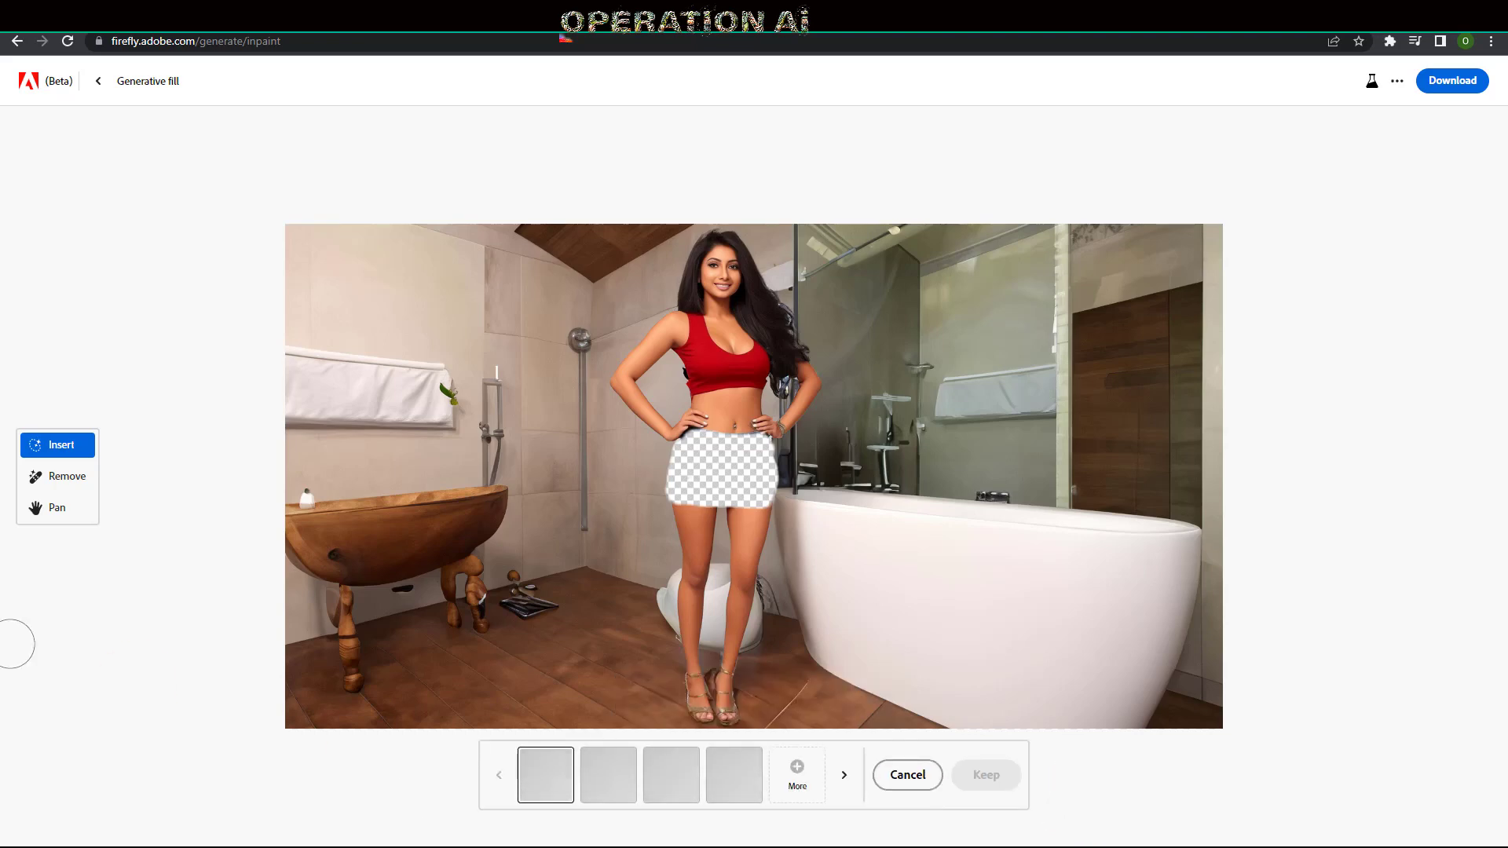
- Compare the generated black skirts and select the second variation, the leather skirt with the silver belt
left_click(619, 786)
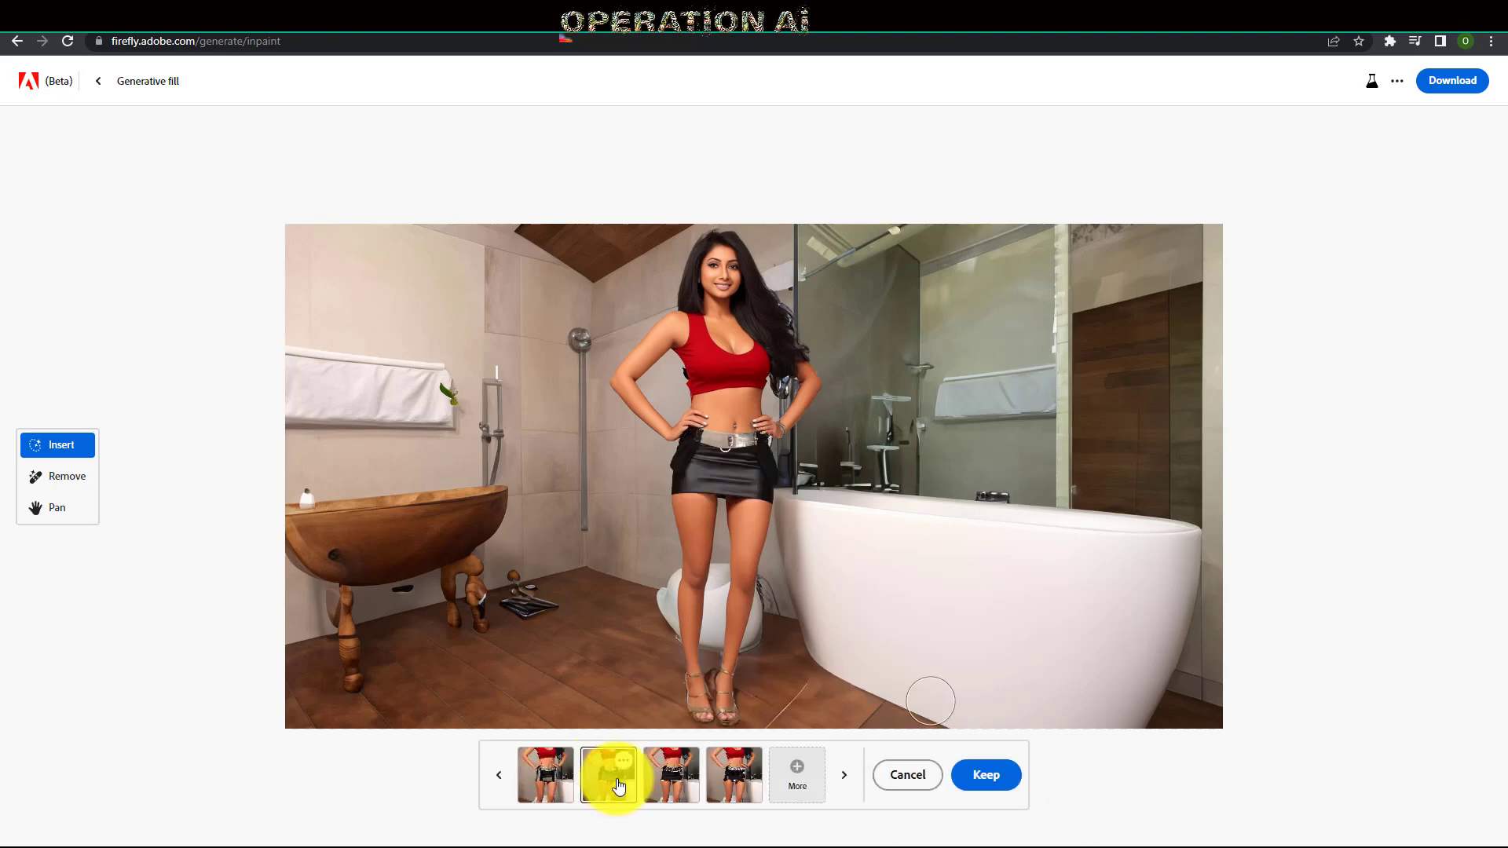
left_click(672, 782)
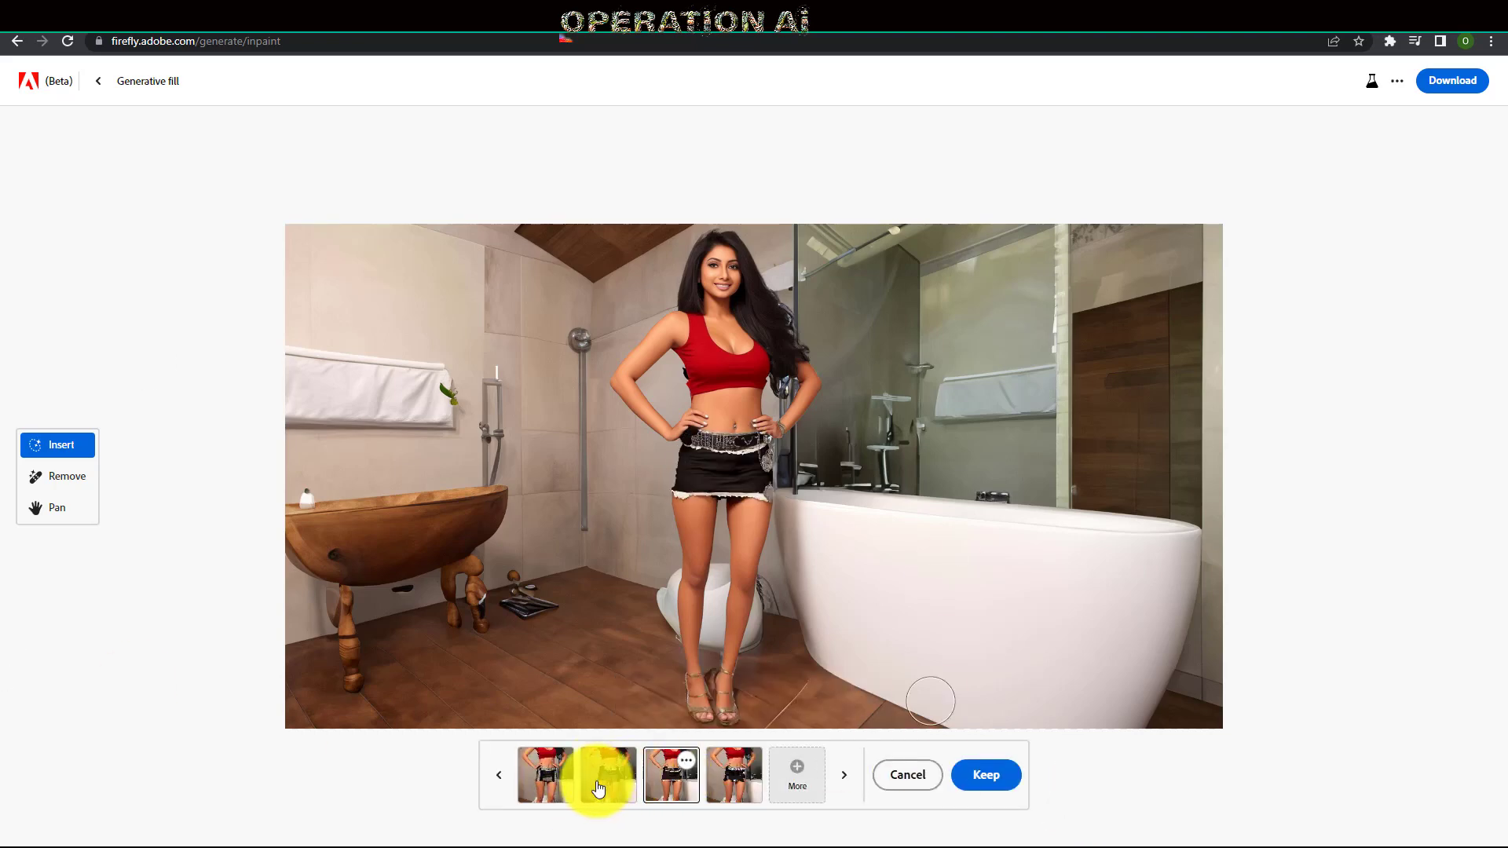
left_click(542, 790)
left_click(621, 786)
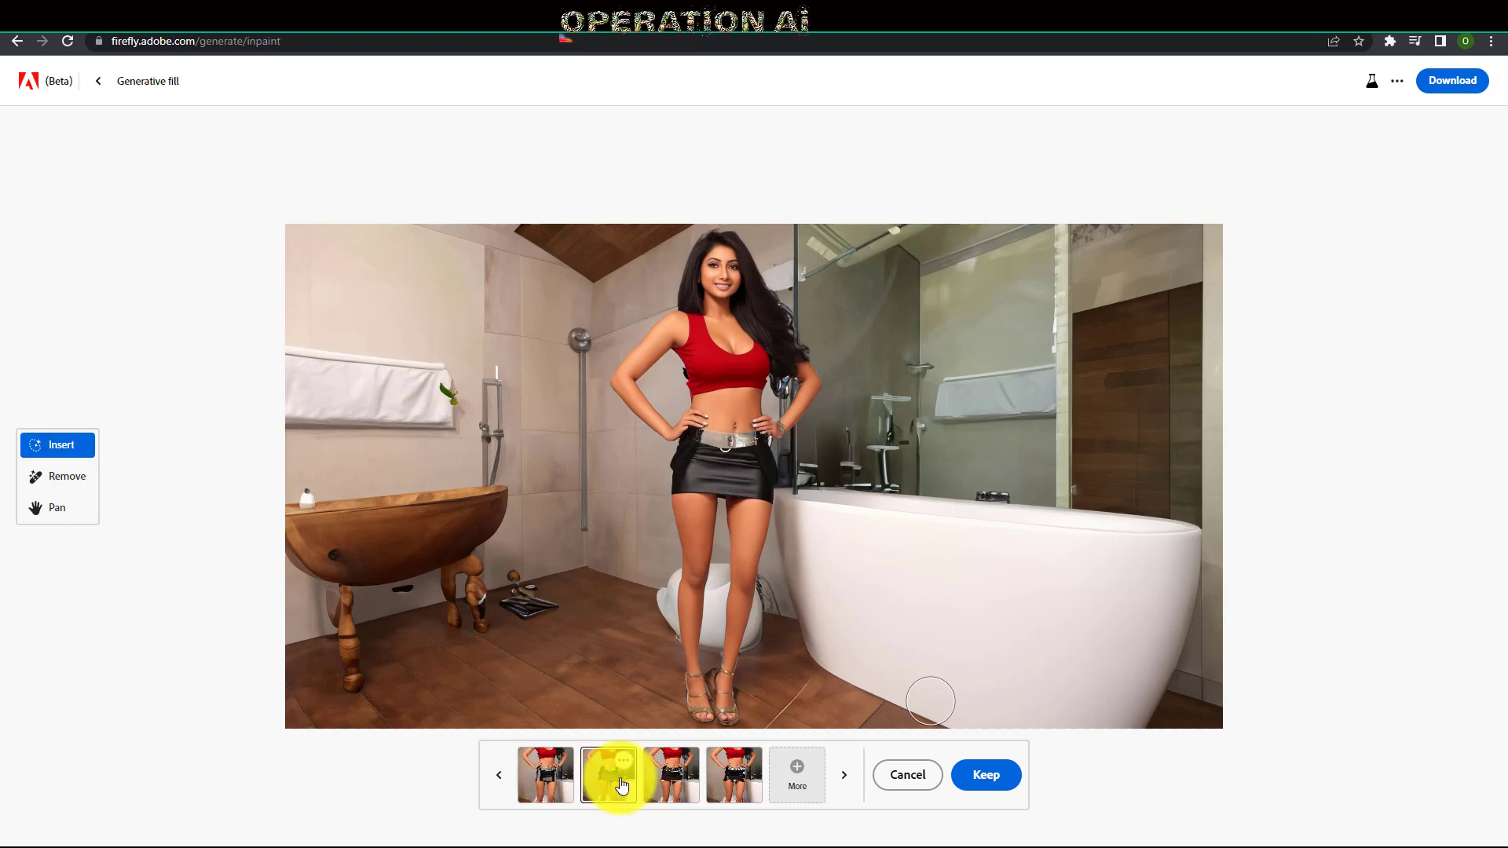
- Keep the selected leather skirt variation and stay in Insert mode for adding a new object
left_click(989, 775)
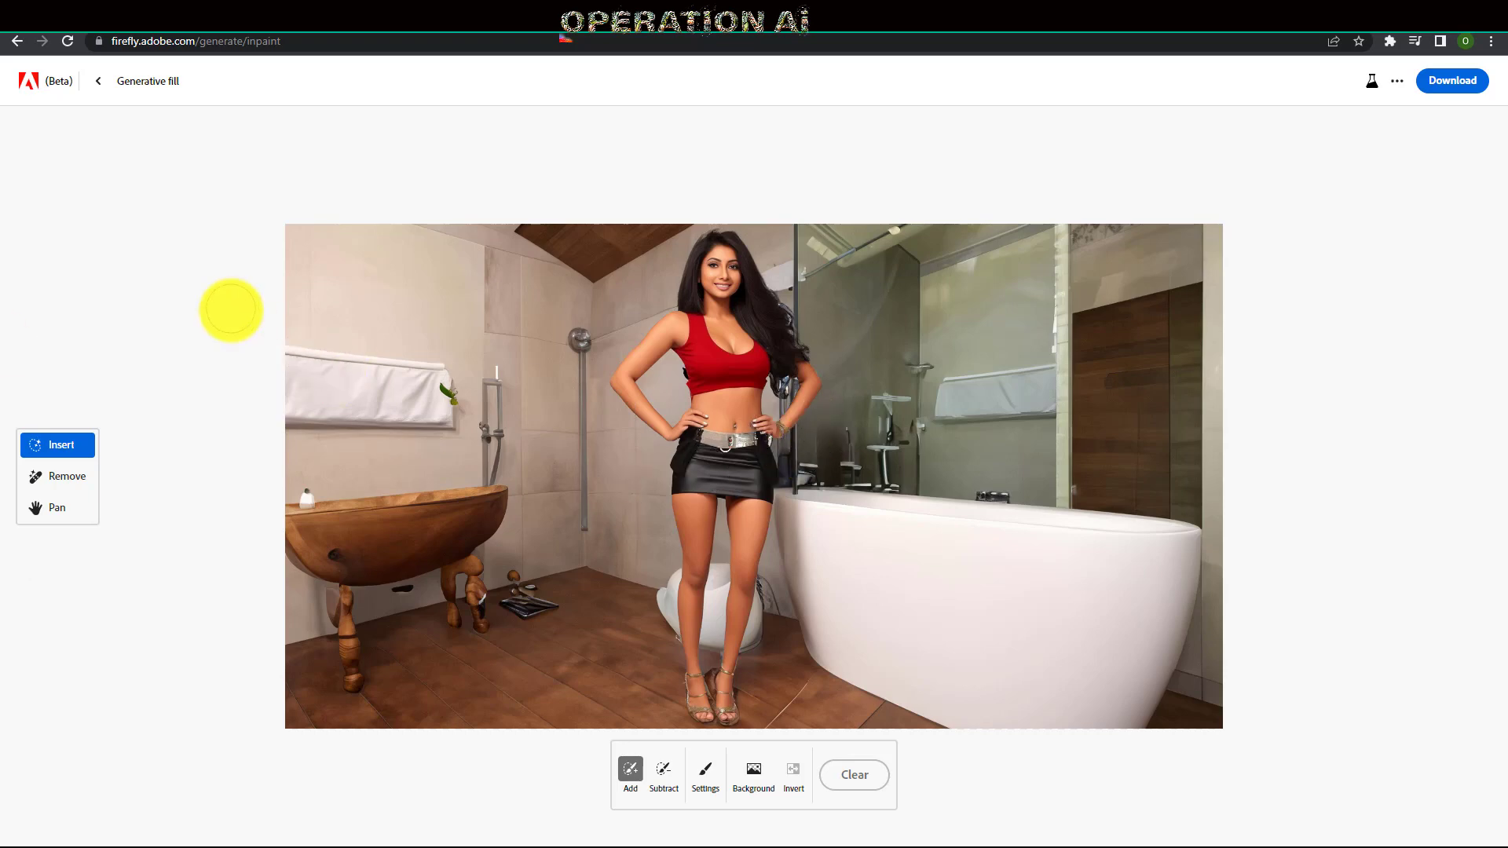
left_click(65, 480)
left_click(57, 447)
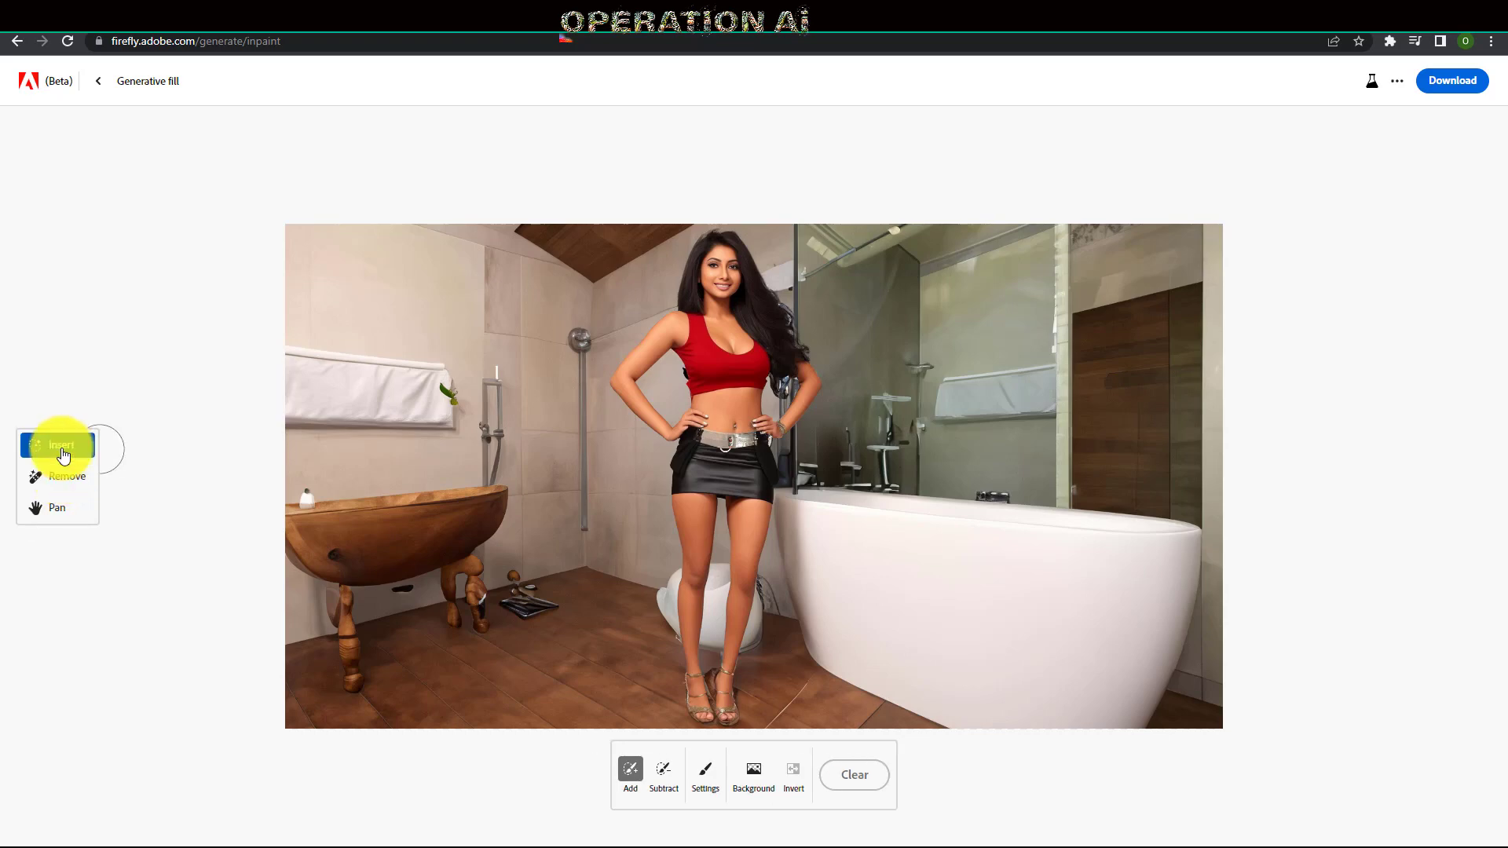
- Set the Insert brush size to 36% and paint a round mask on the wall above the hanging white towel
left_click(697, 773)
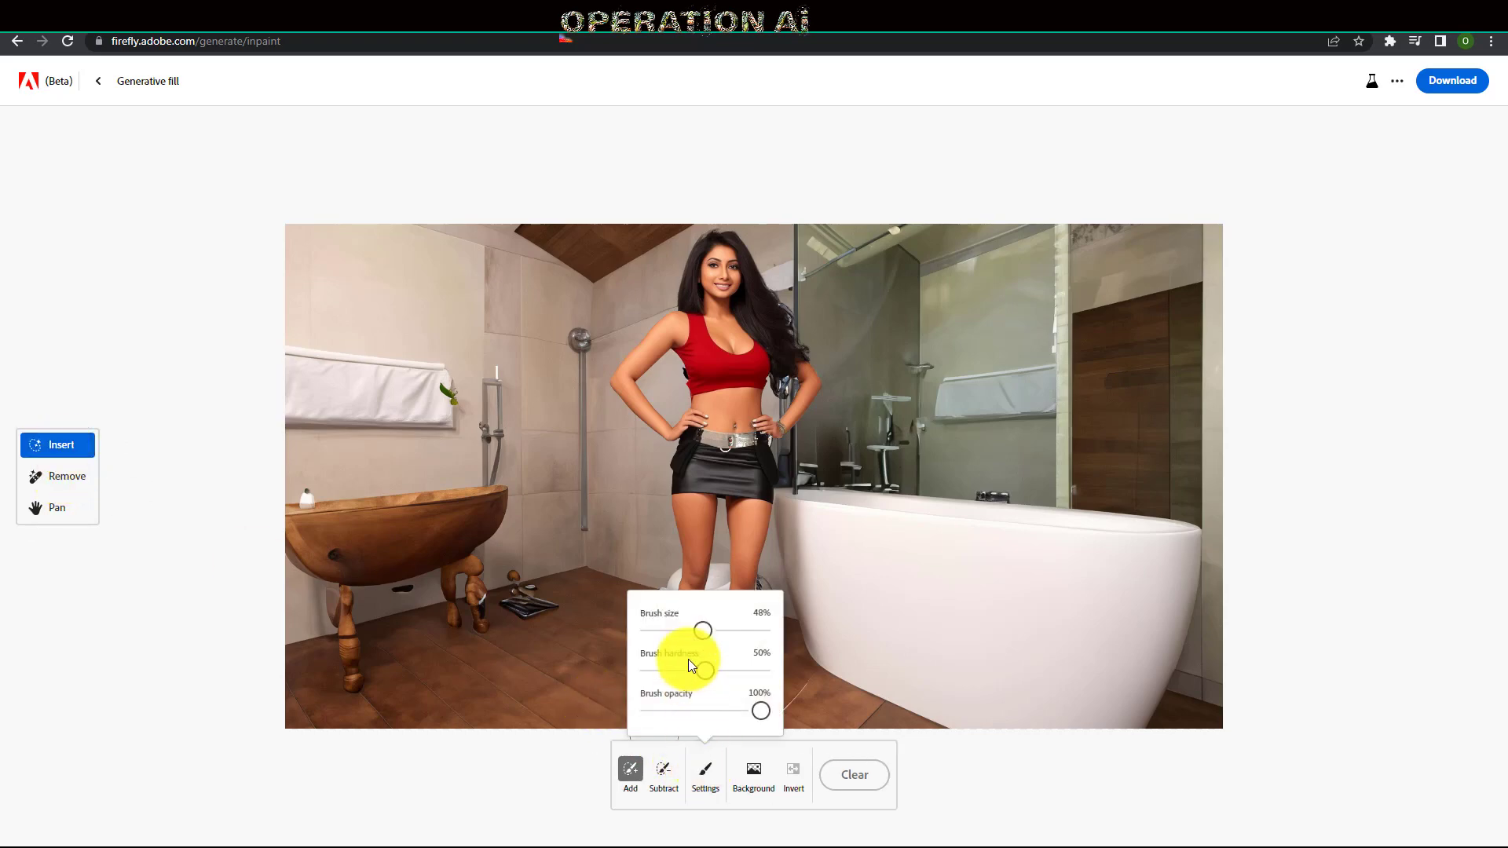
left_click_drag(700, 633, 689, 630)
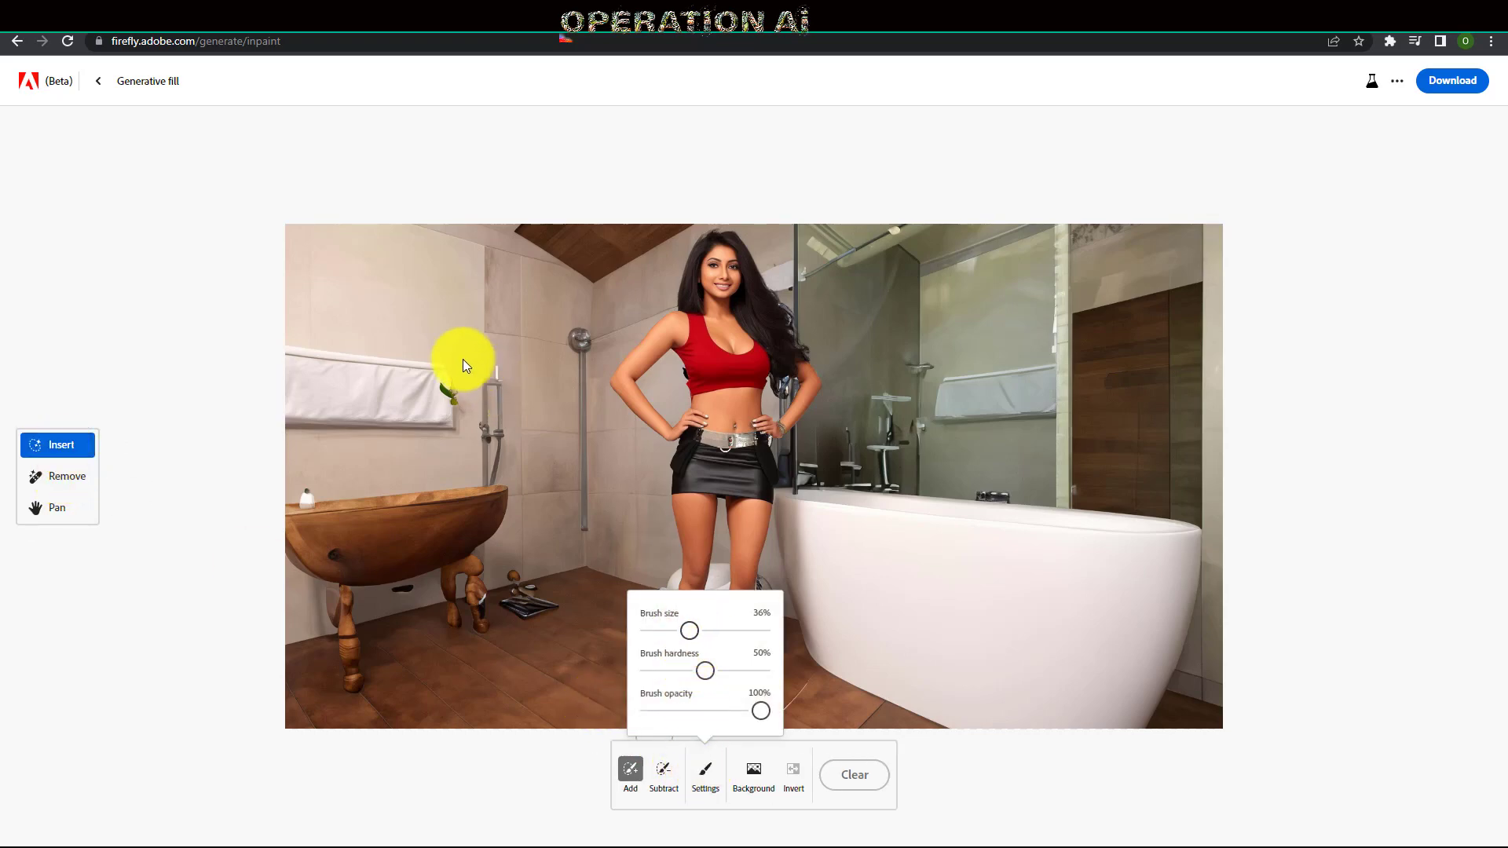
left_click(426, 294)
mouse_move(419, 290)
left_mouse_down()
mouse_move(440, 317)
mouse_move(462, 295)
left_mouse_up()
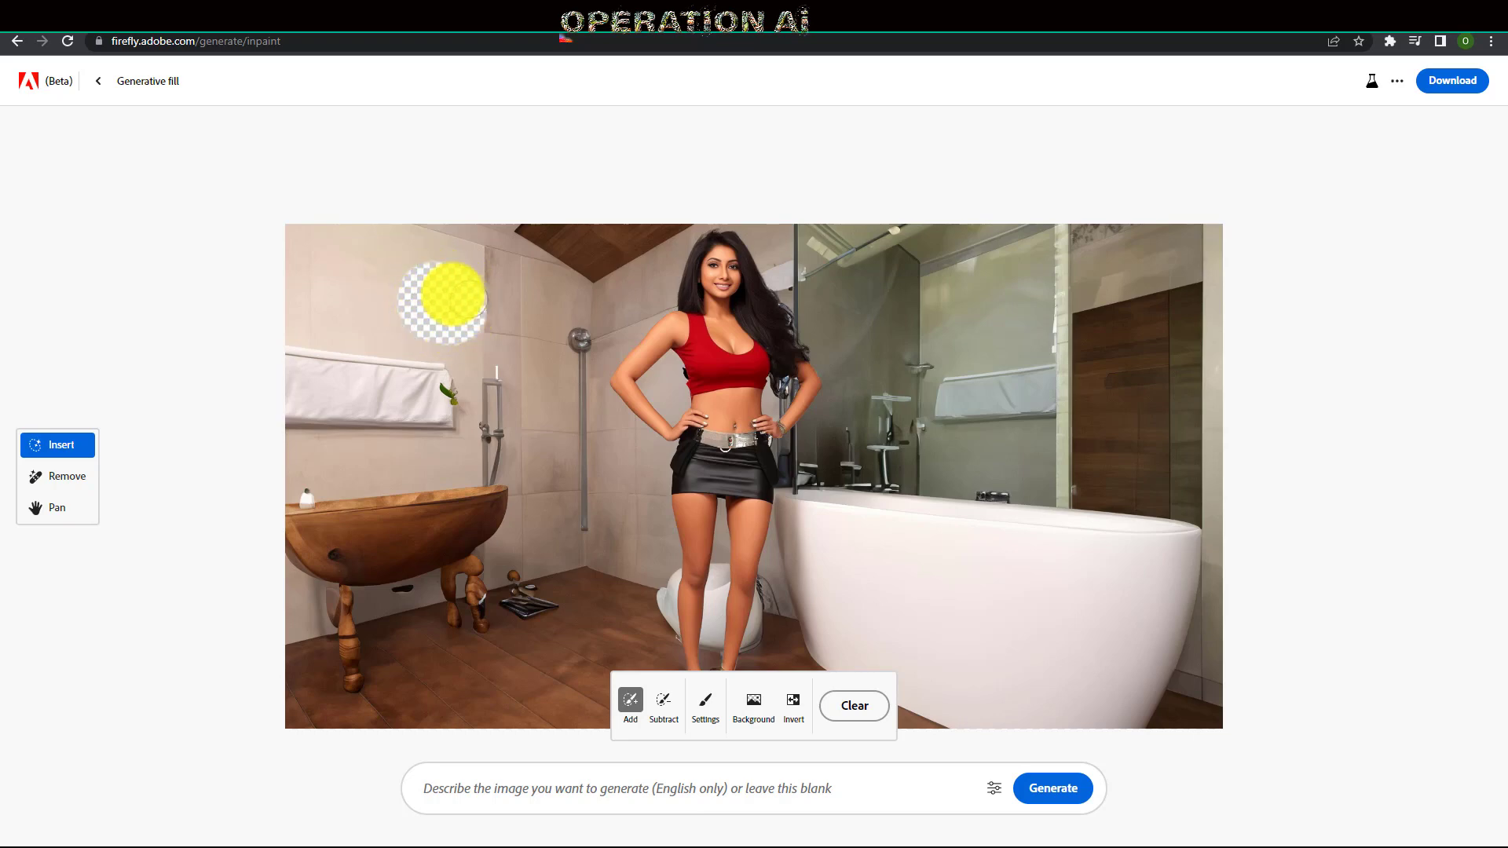
- Fill the masked wall patch by generating from the prompt "deer head"
left_click(534, 791)
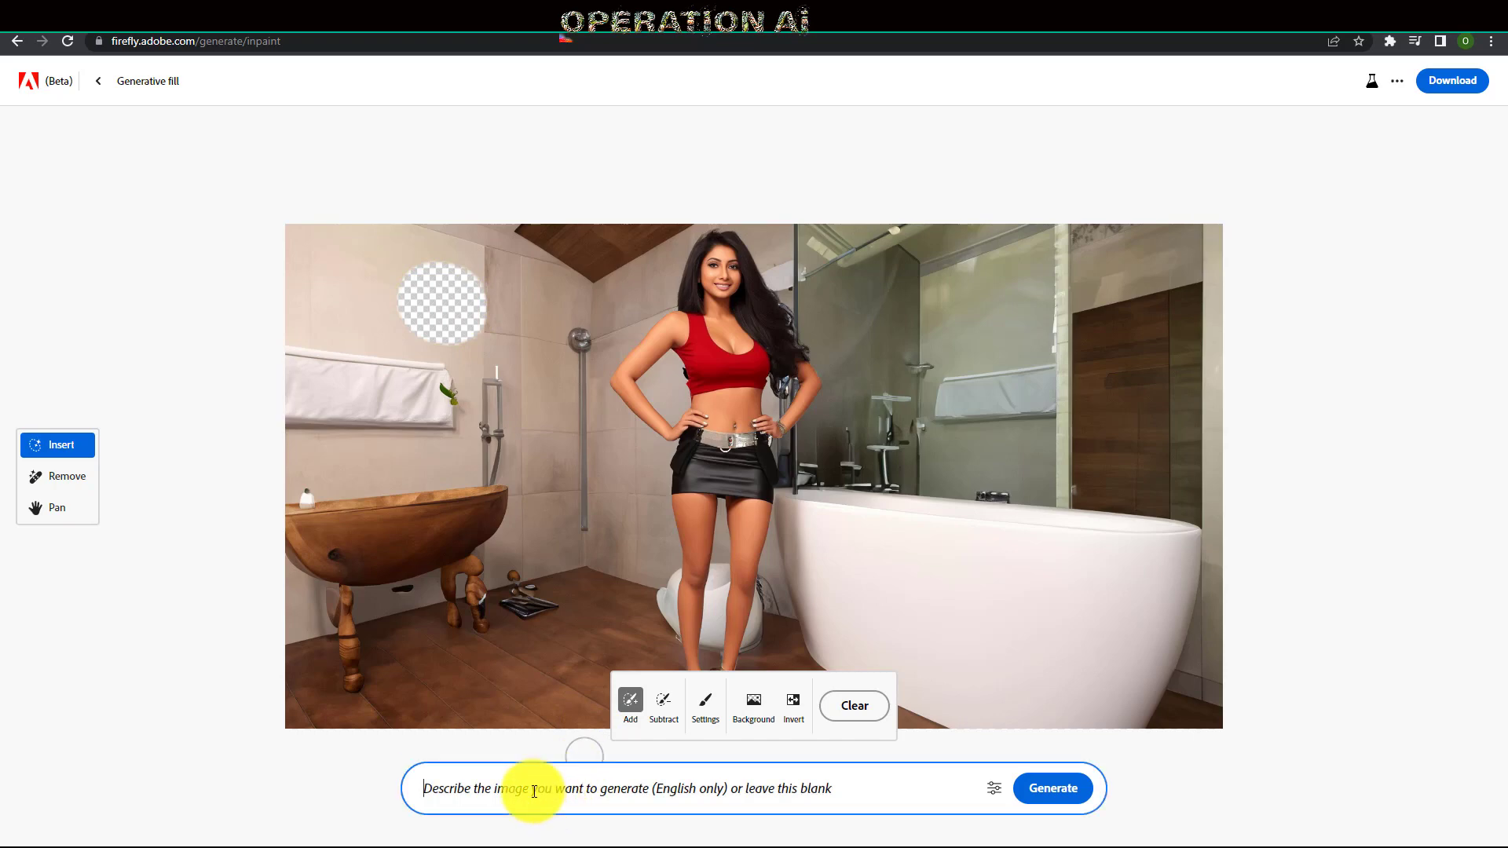
type("deer head")
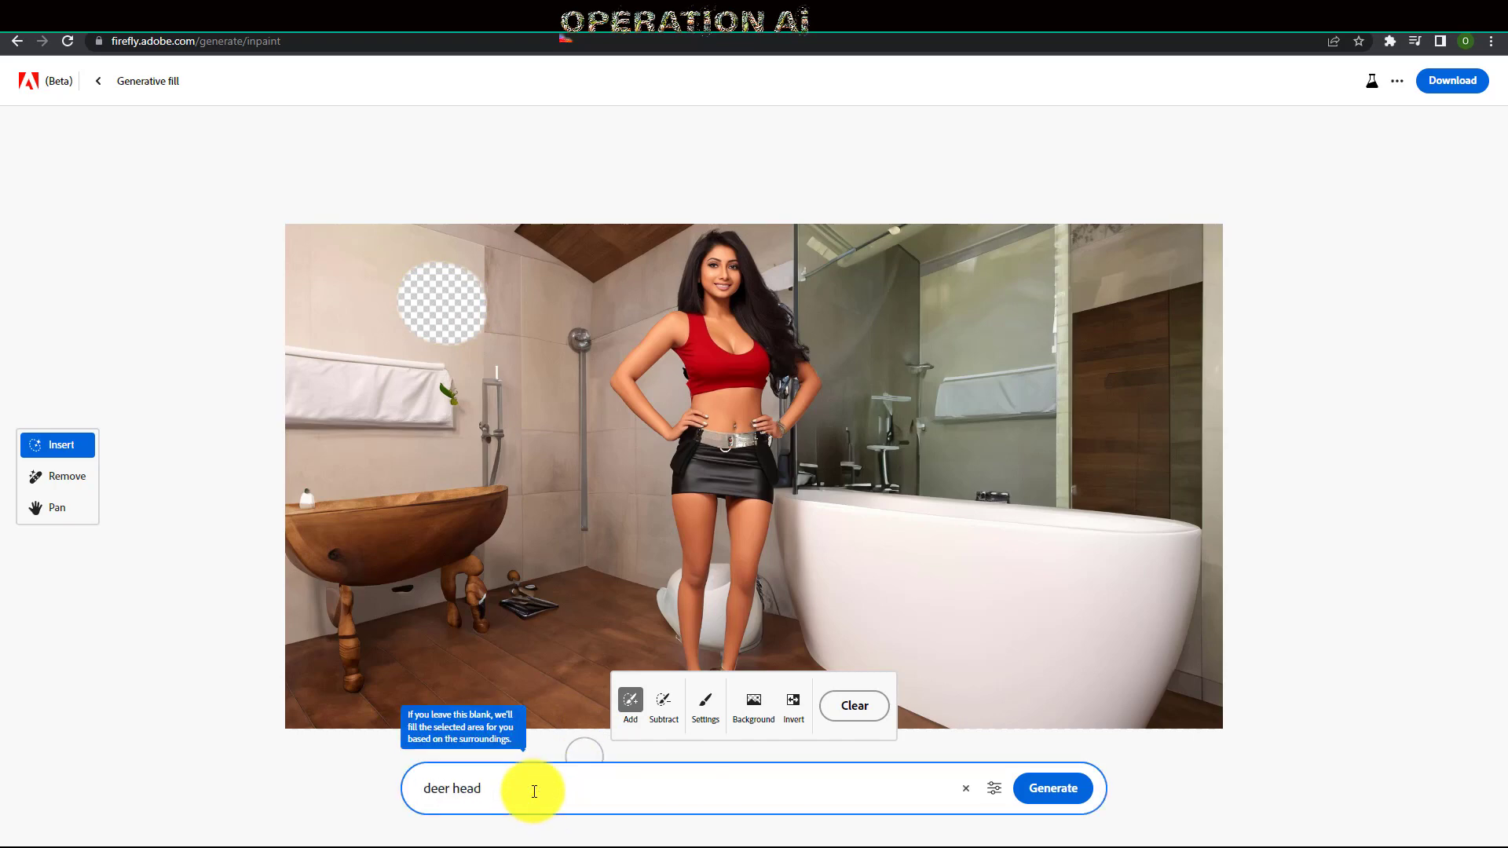
left_click(1069, 794)
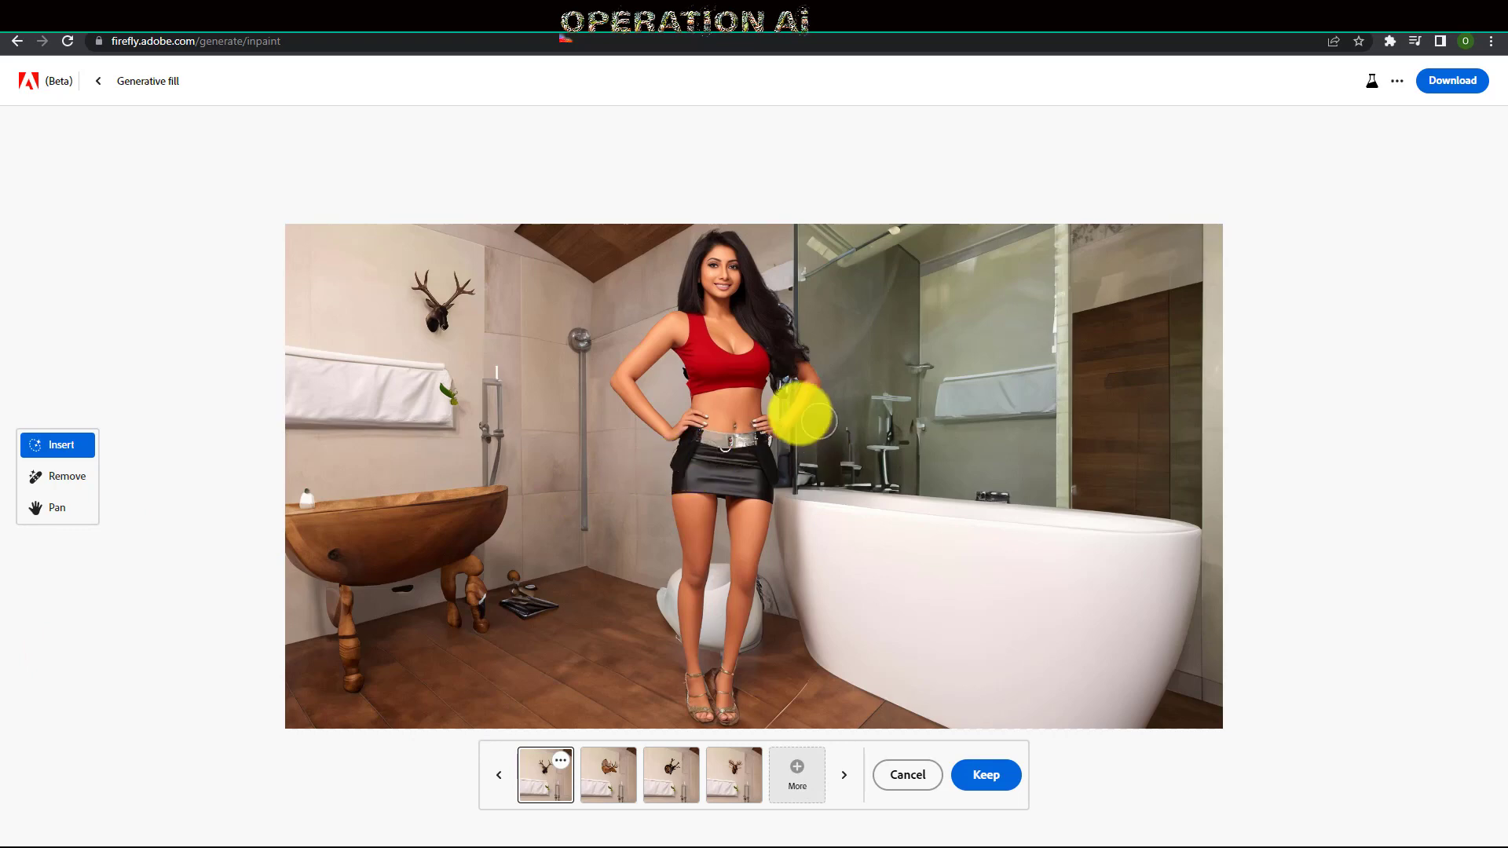
- Compare the deer head variations and keep the second one, the brown head on a wooden plaque
left_click(605, 776)
left_click(660, 777)
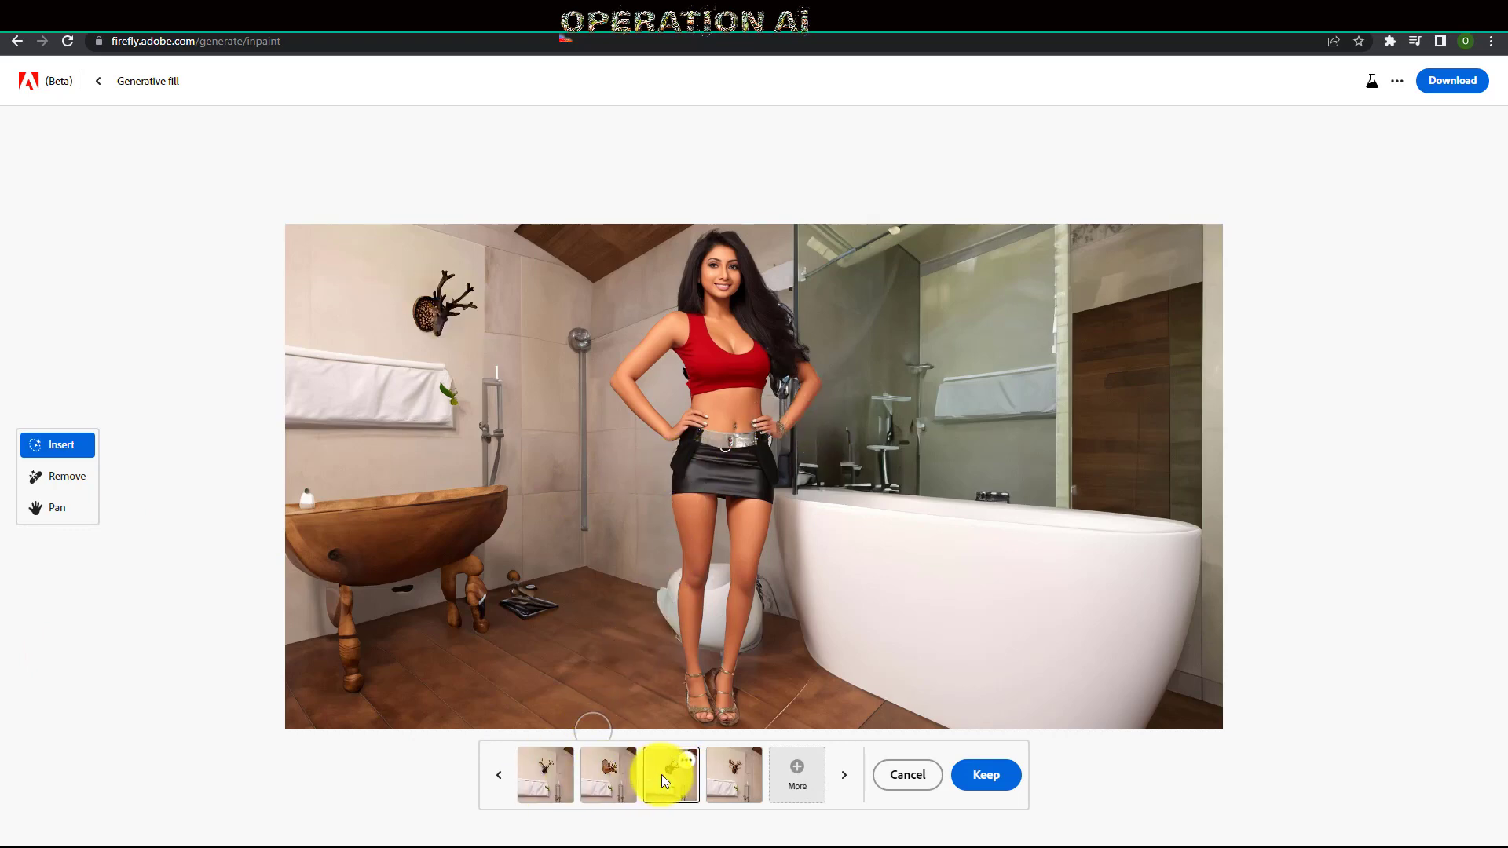
left_click(727, 777)
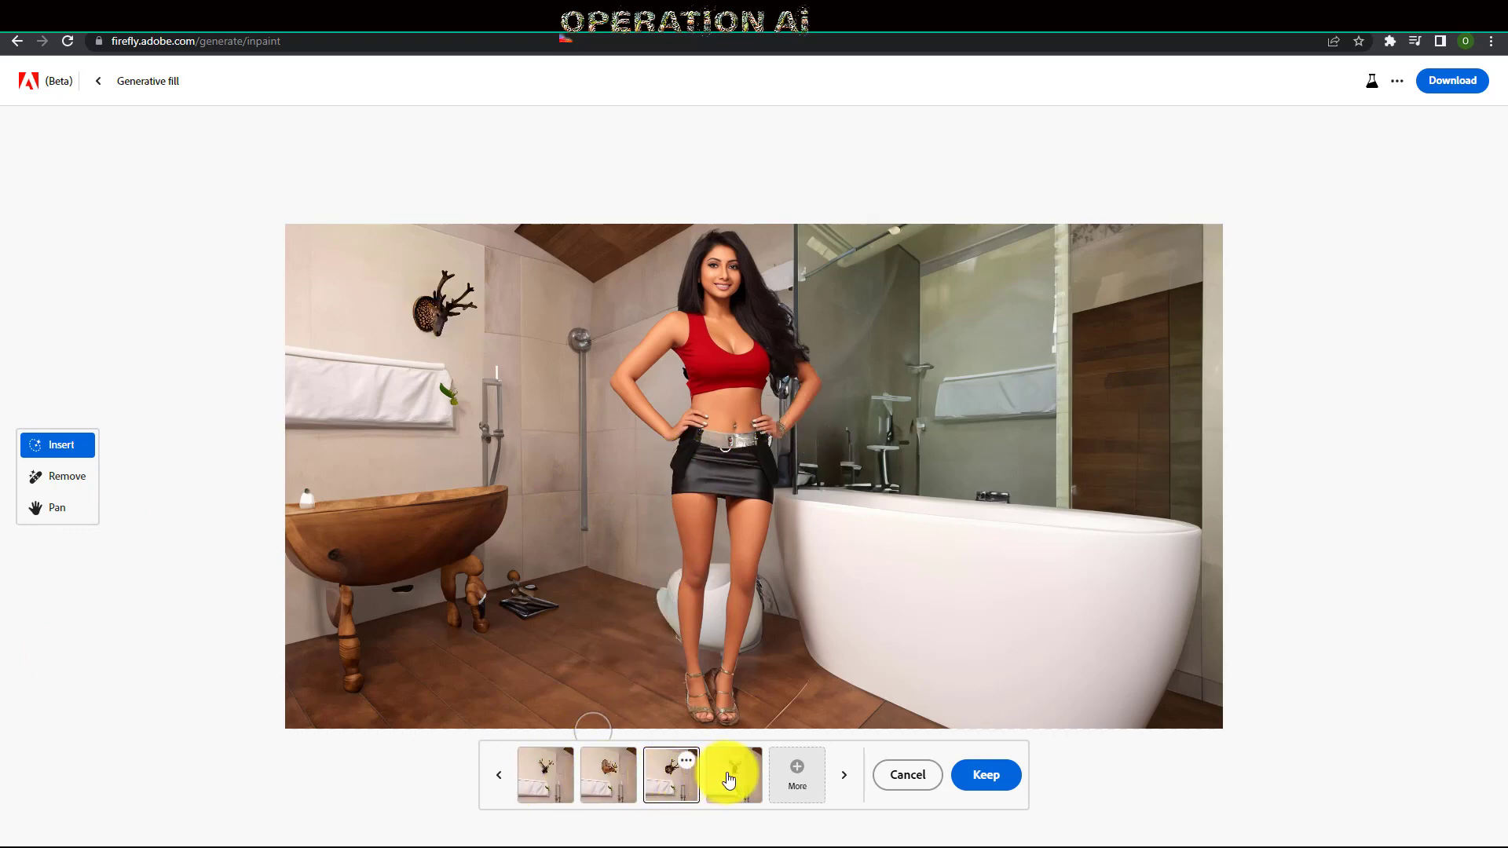
left_click(548, 778)
left_click(597, 784)
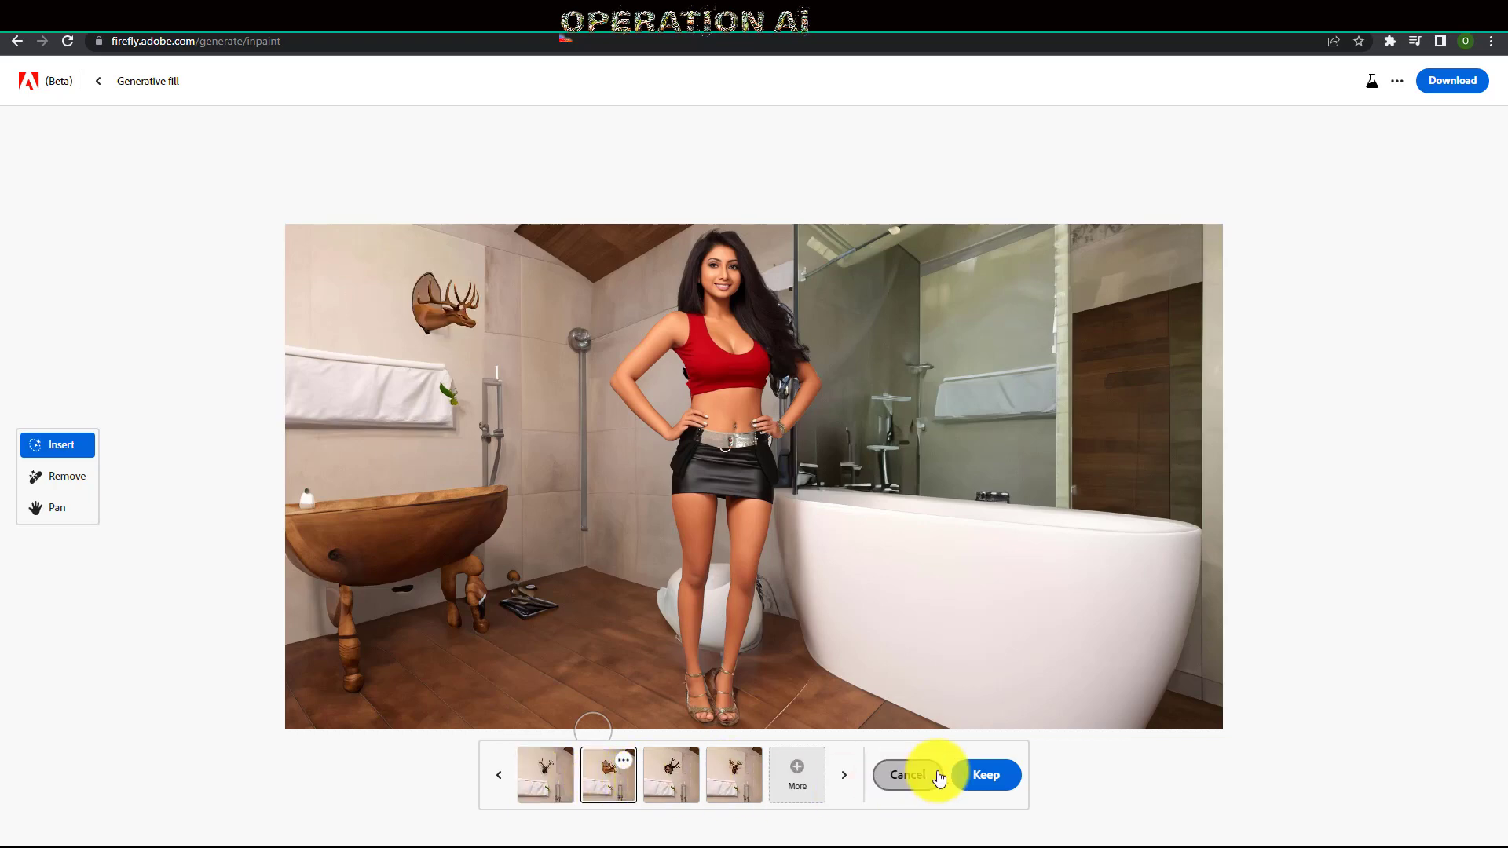
left_click(990, 777)
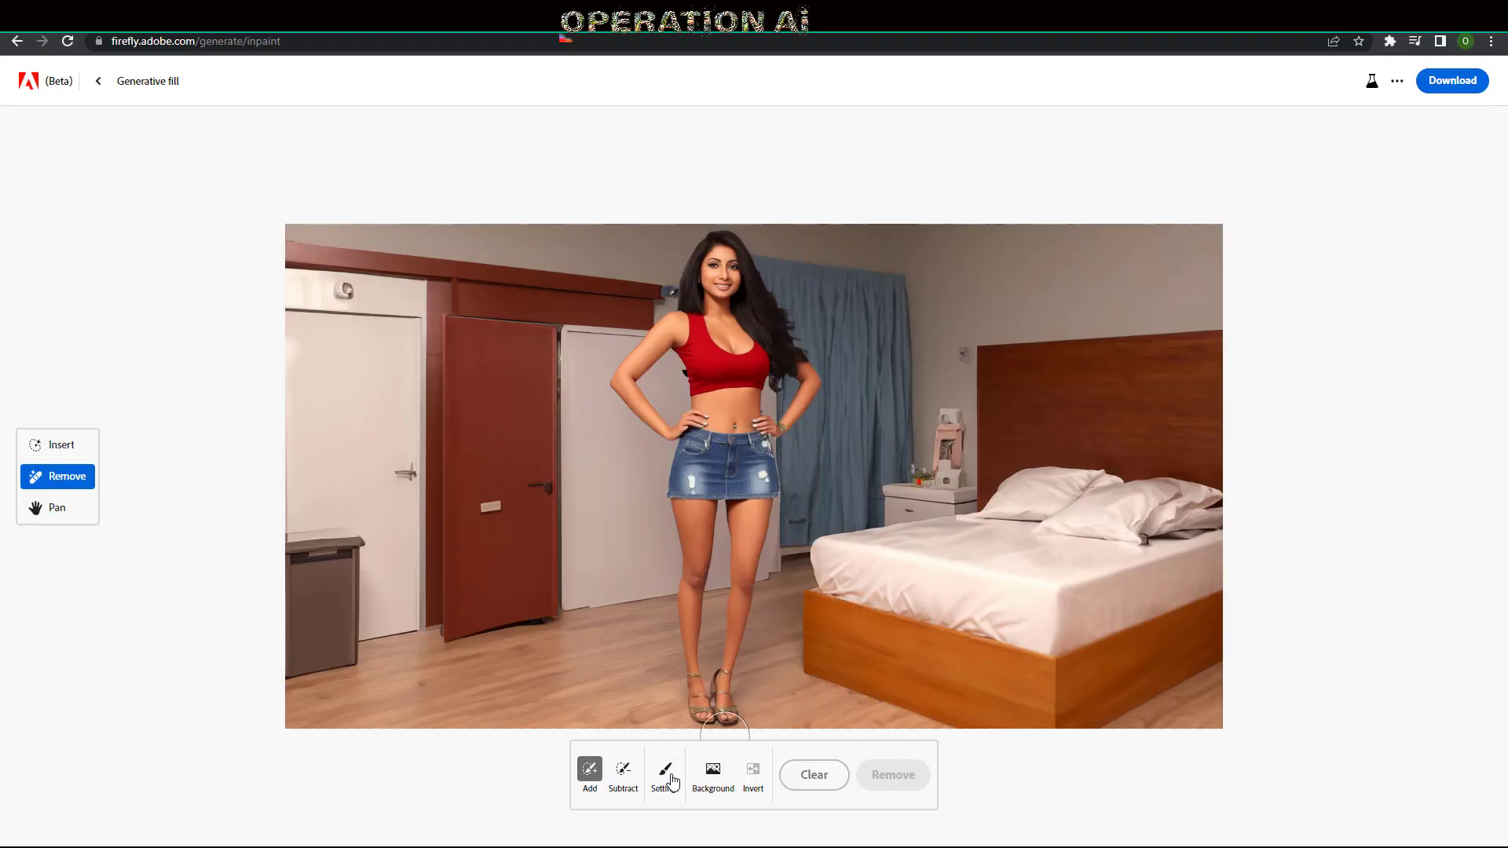
- Set the removal brush size to 11% and paint over the woman's red top in the bedroom image to mask it out
left_click(669, 778)
left_click_drag(652, 633, 616, 634)
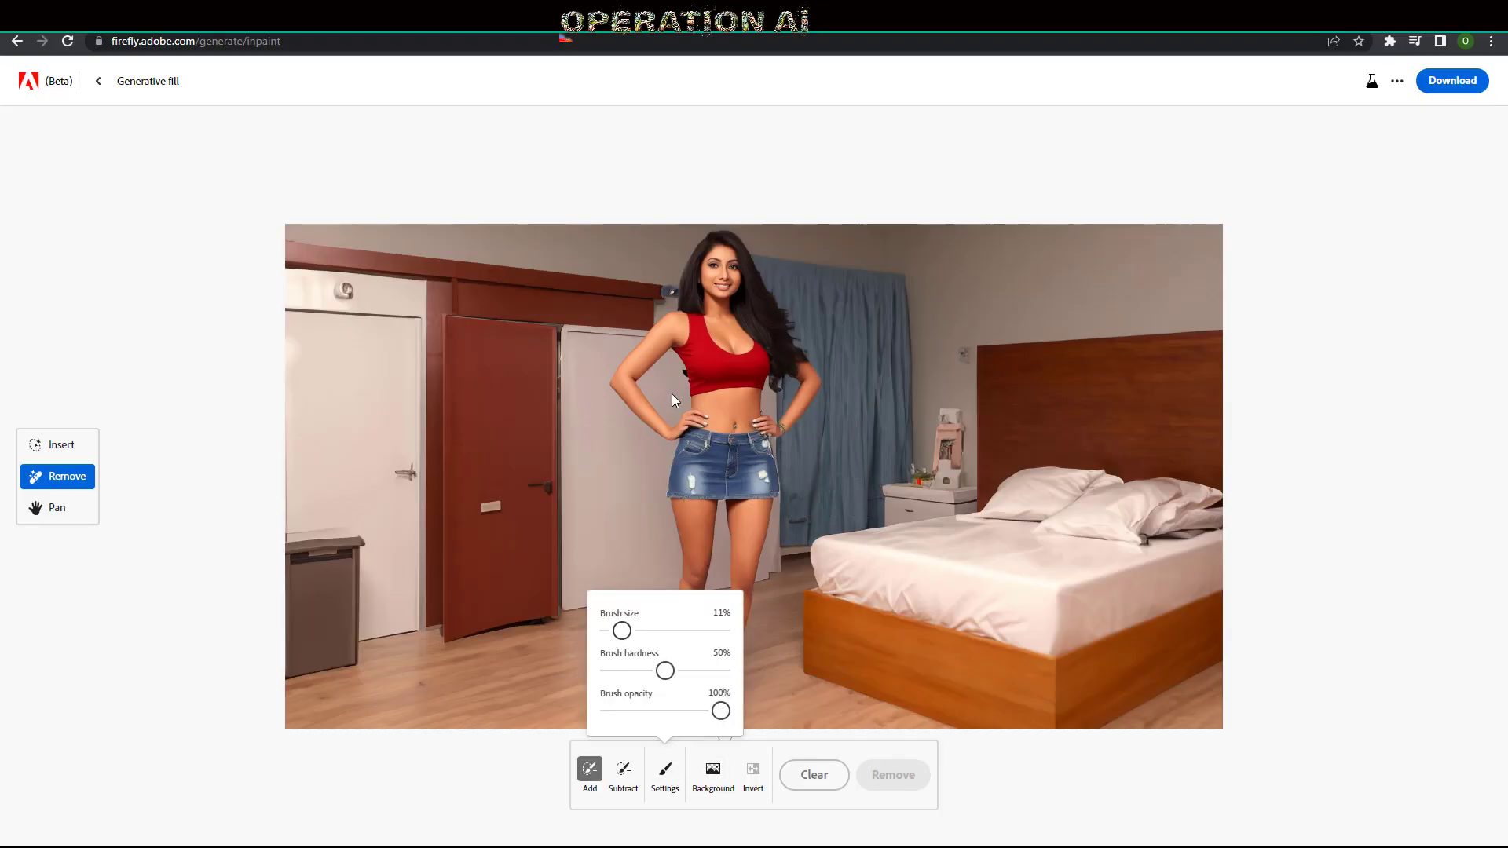
left_click_drag(696, 317, 696, 331)
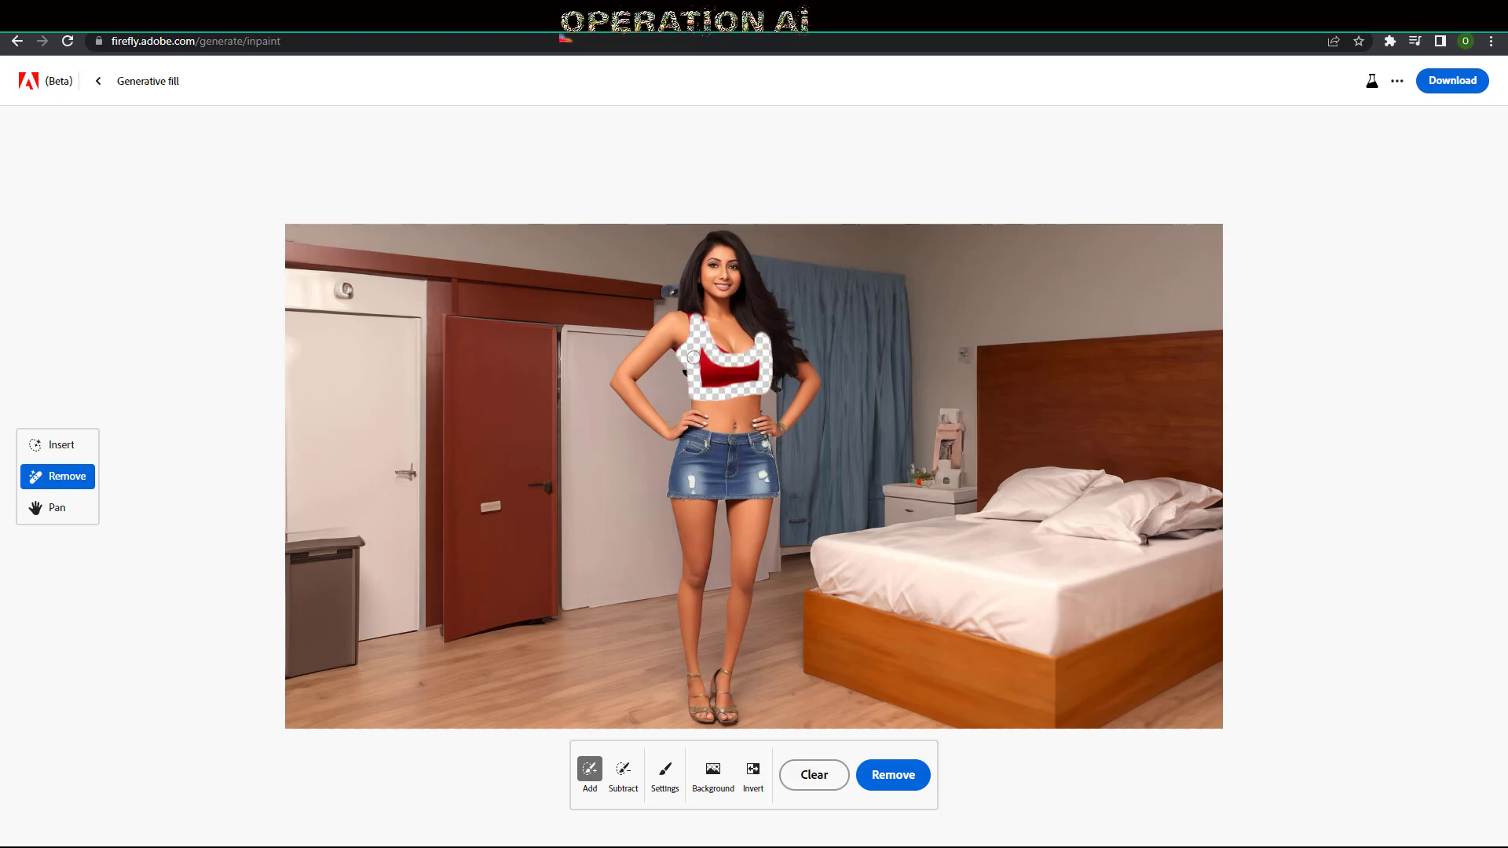
mouse_move(693, 358)
left_mouse_down()
mouse_move(776, 368)
mouse_move(701, 375)
left_mouse_up()
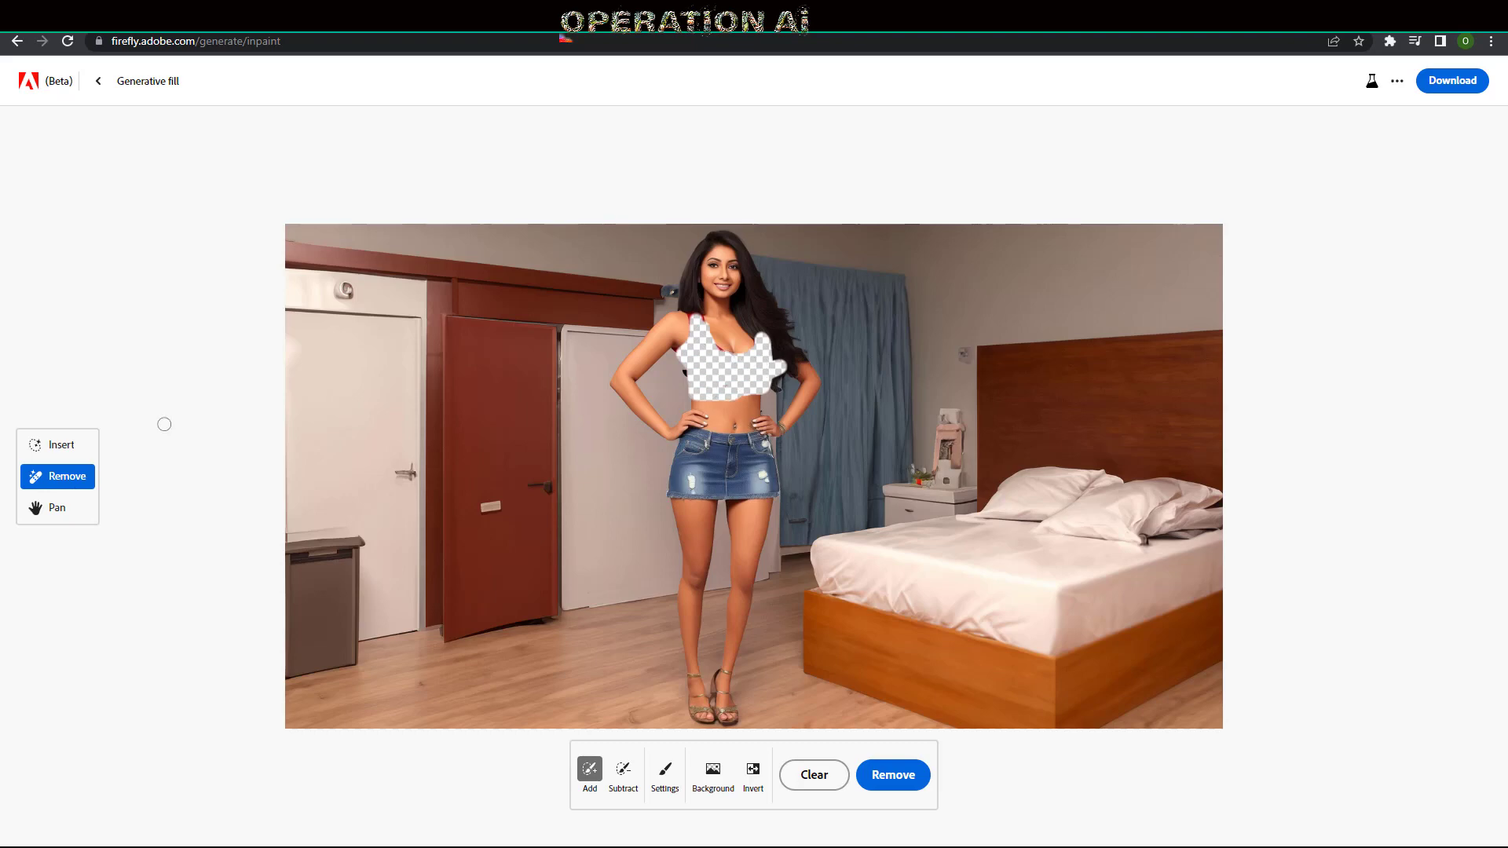
- Switch to Insert mode and fill the masked top area by generating from the prompt "black top"
left_click(71, 446)
left_click(509, 792)
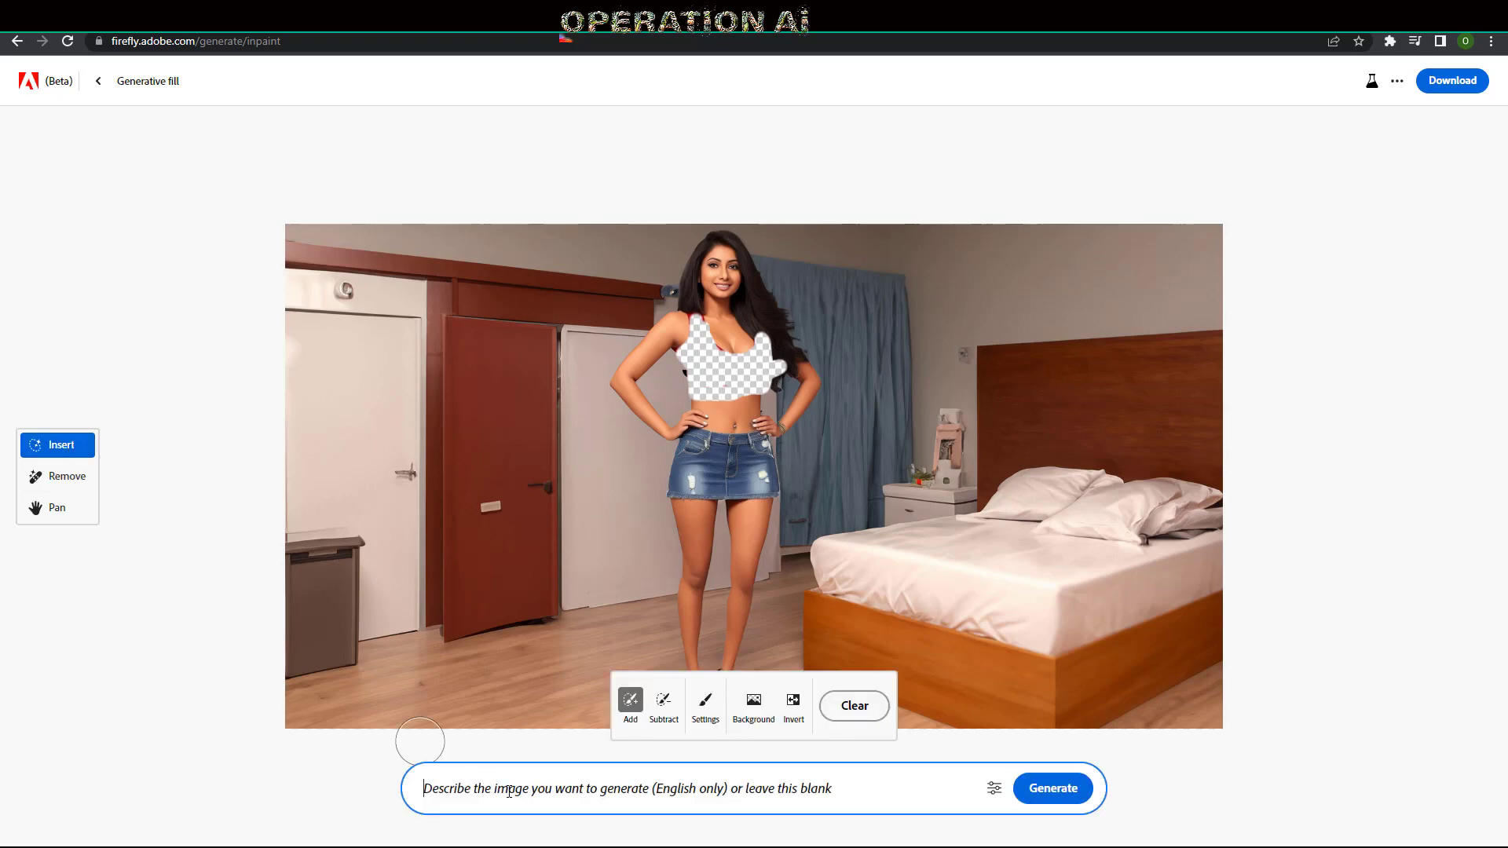
type("black top")
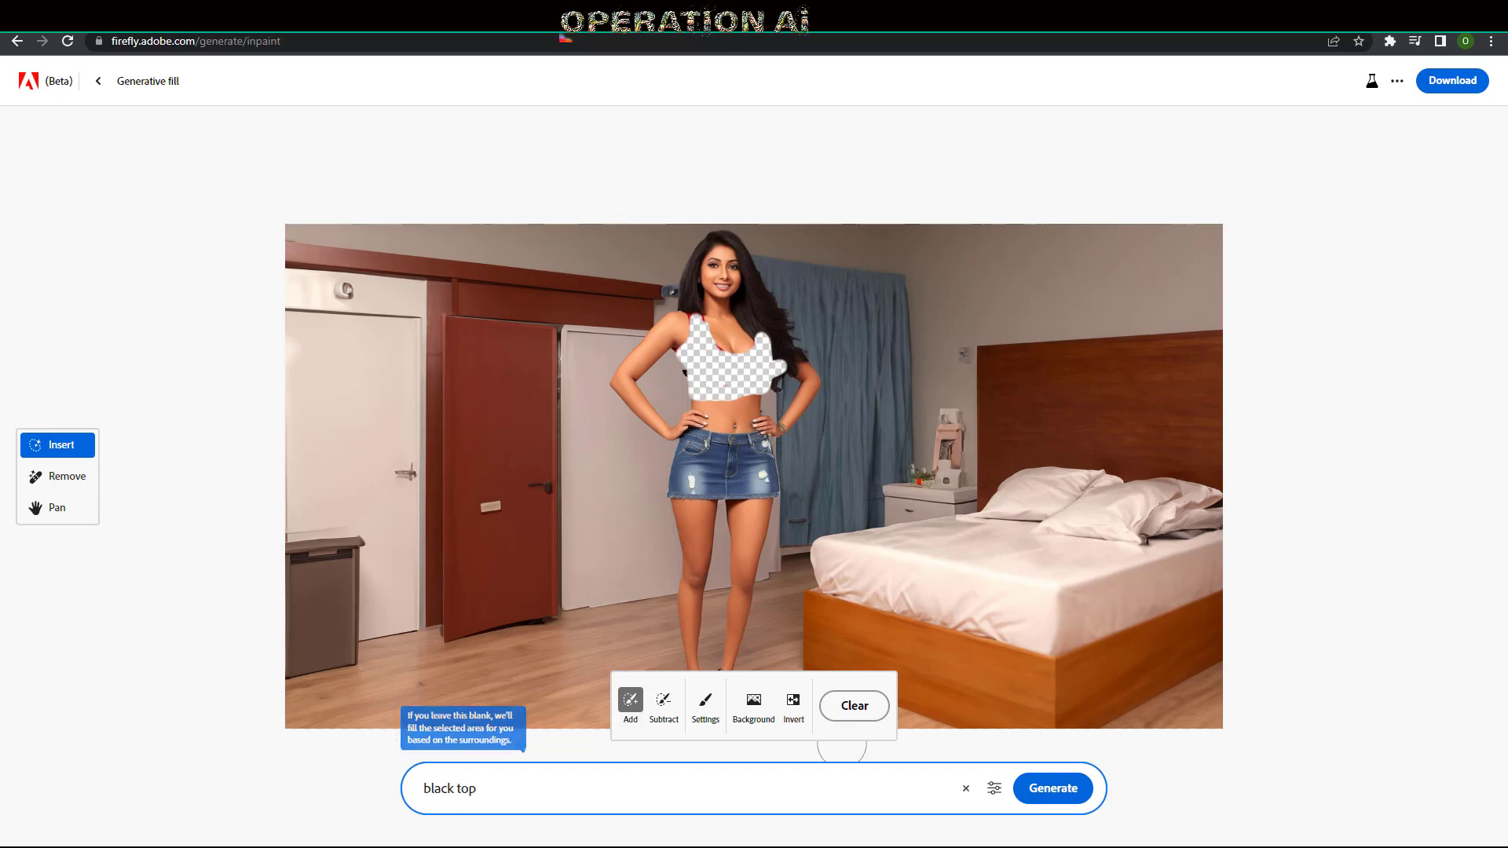
left_click(1053, 789)
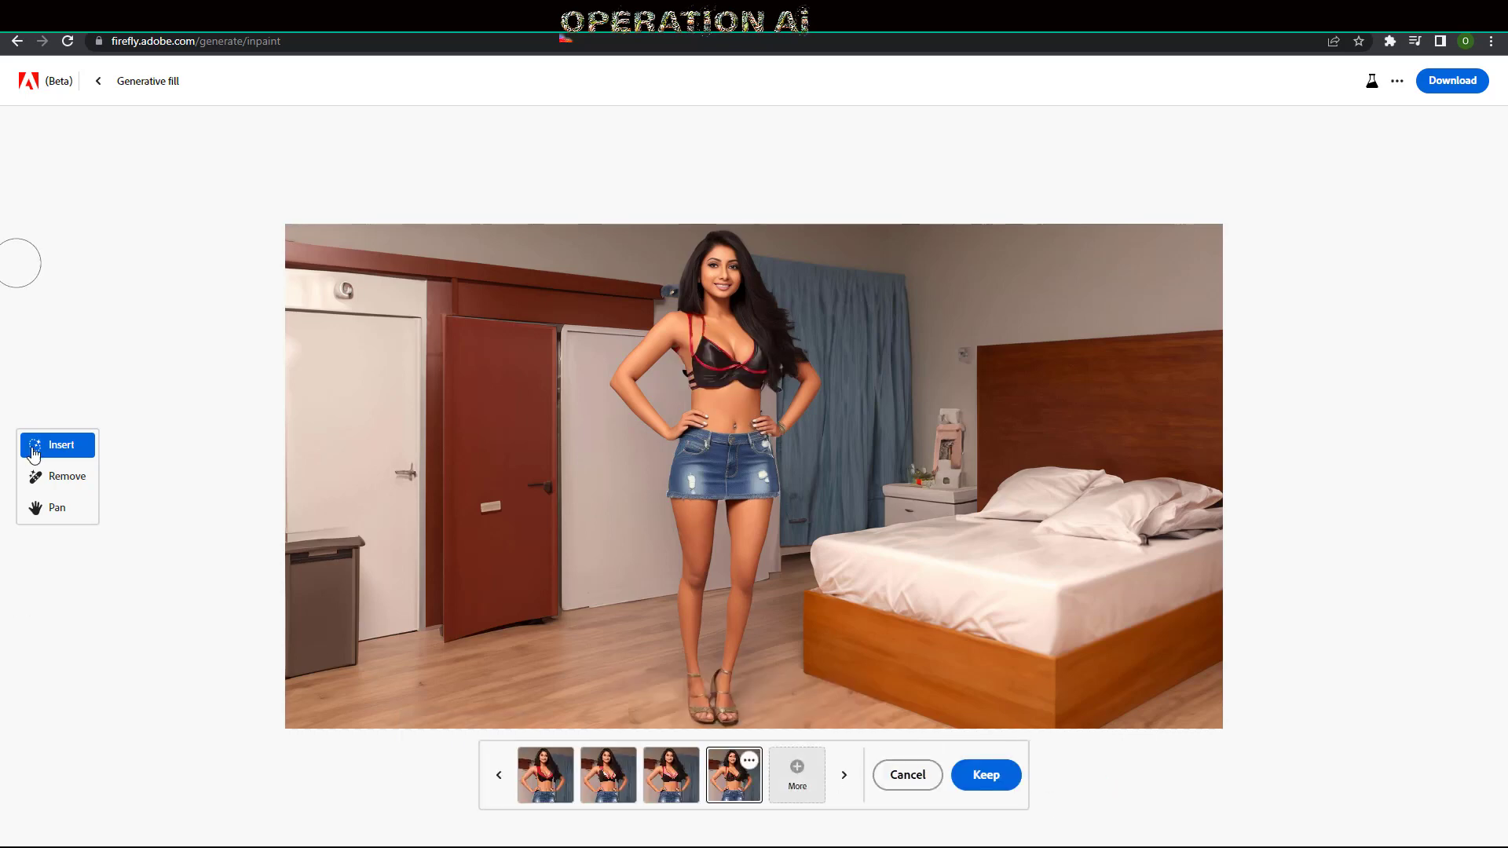
- Compare the generated black tops and keep the fourth variation, the black leather top with red trim and straps
left_click(672, 790)
left_click(607, 784)
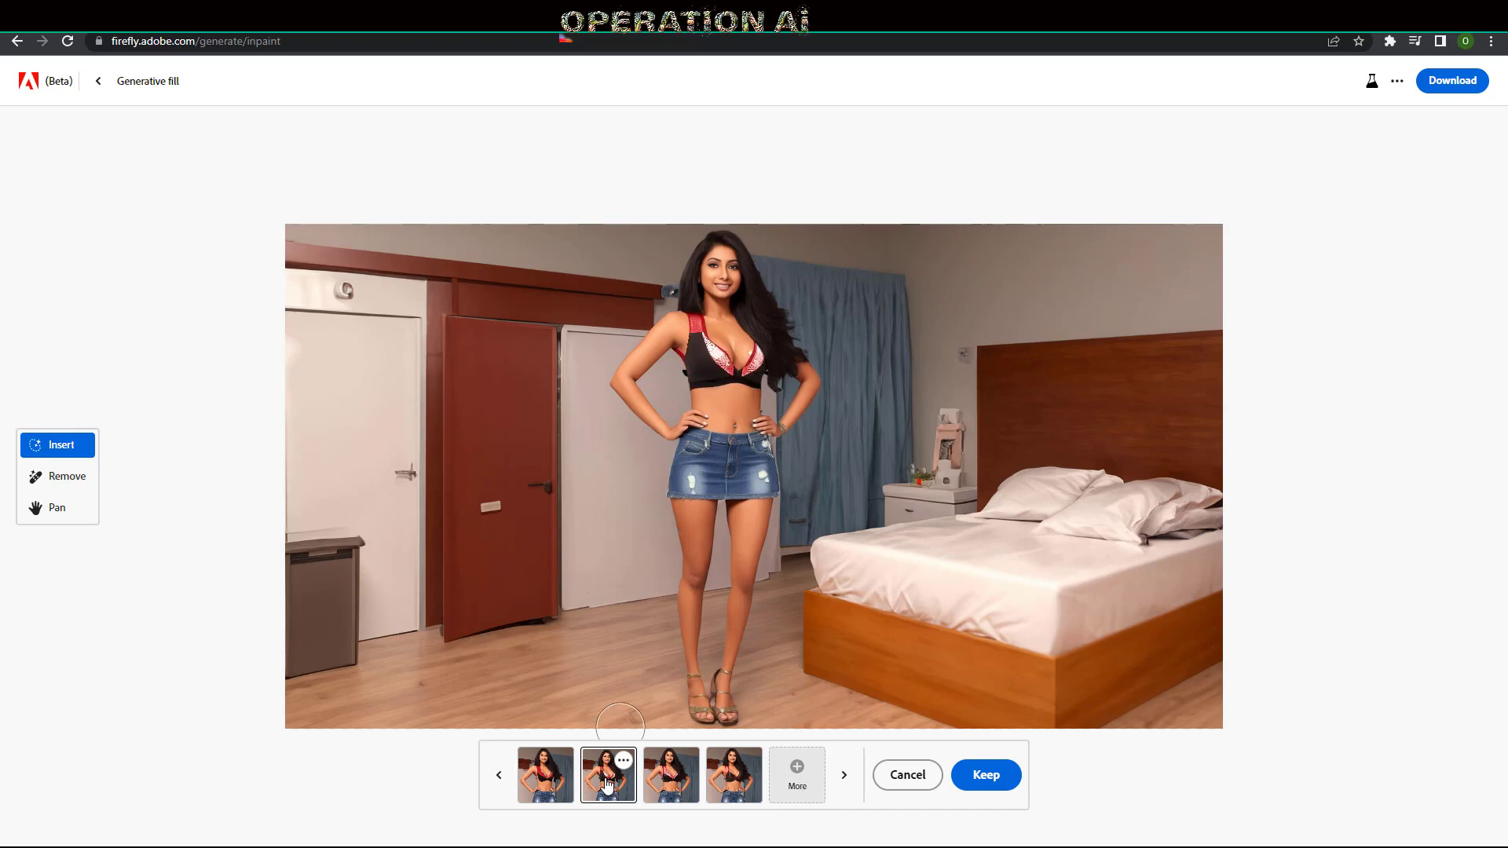
left_click(540, 790)
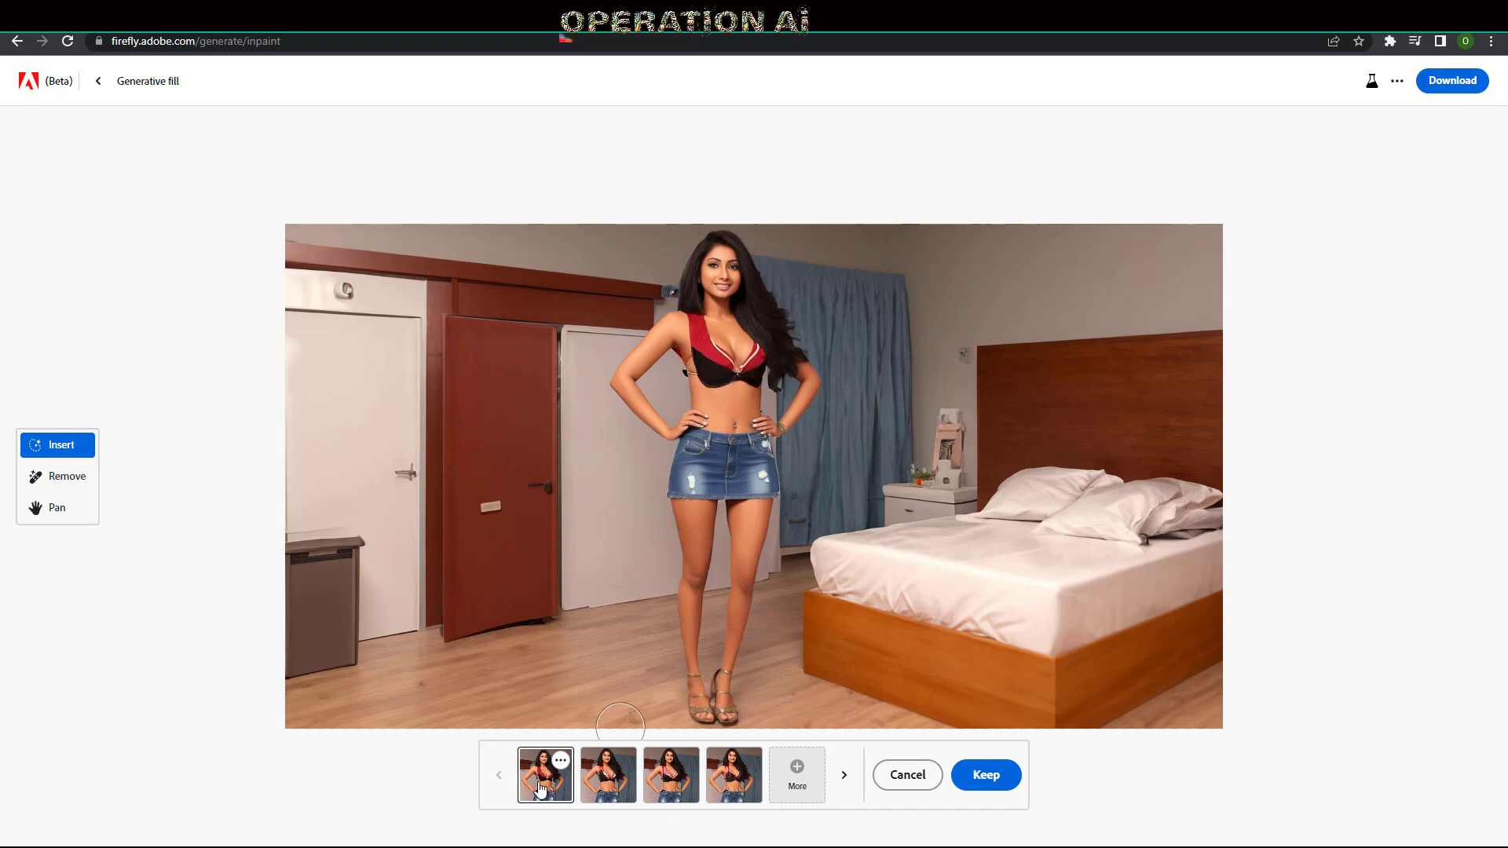
left_click(724, 795)
left_click(987, 781)
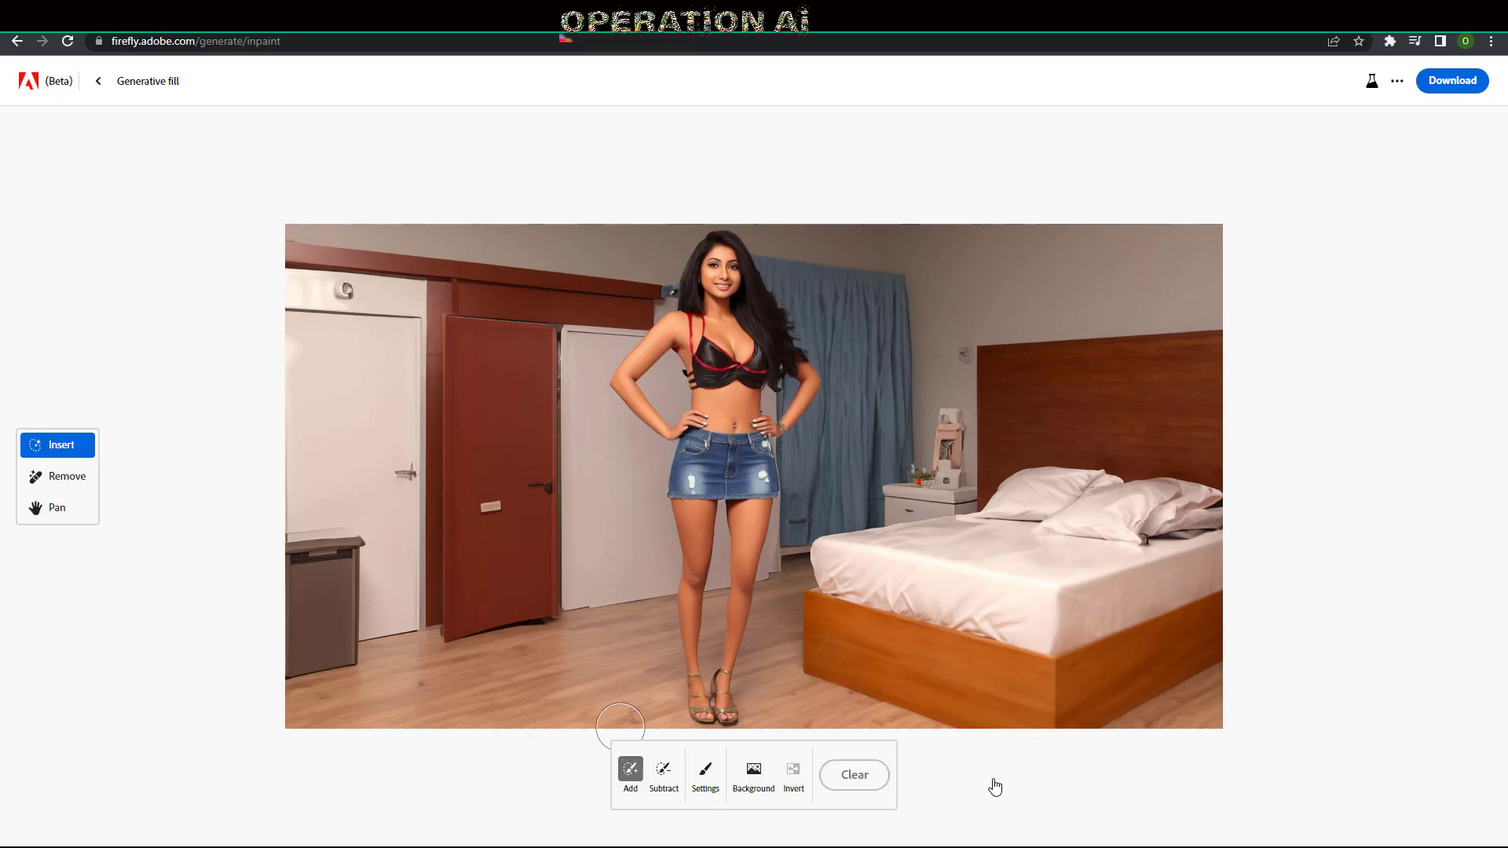
- Download the edited bedroom image and open the PNG in the Photos app to inspect its details up close
left_click(1443, 88)
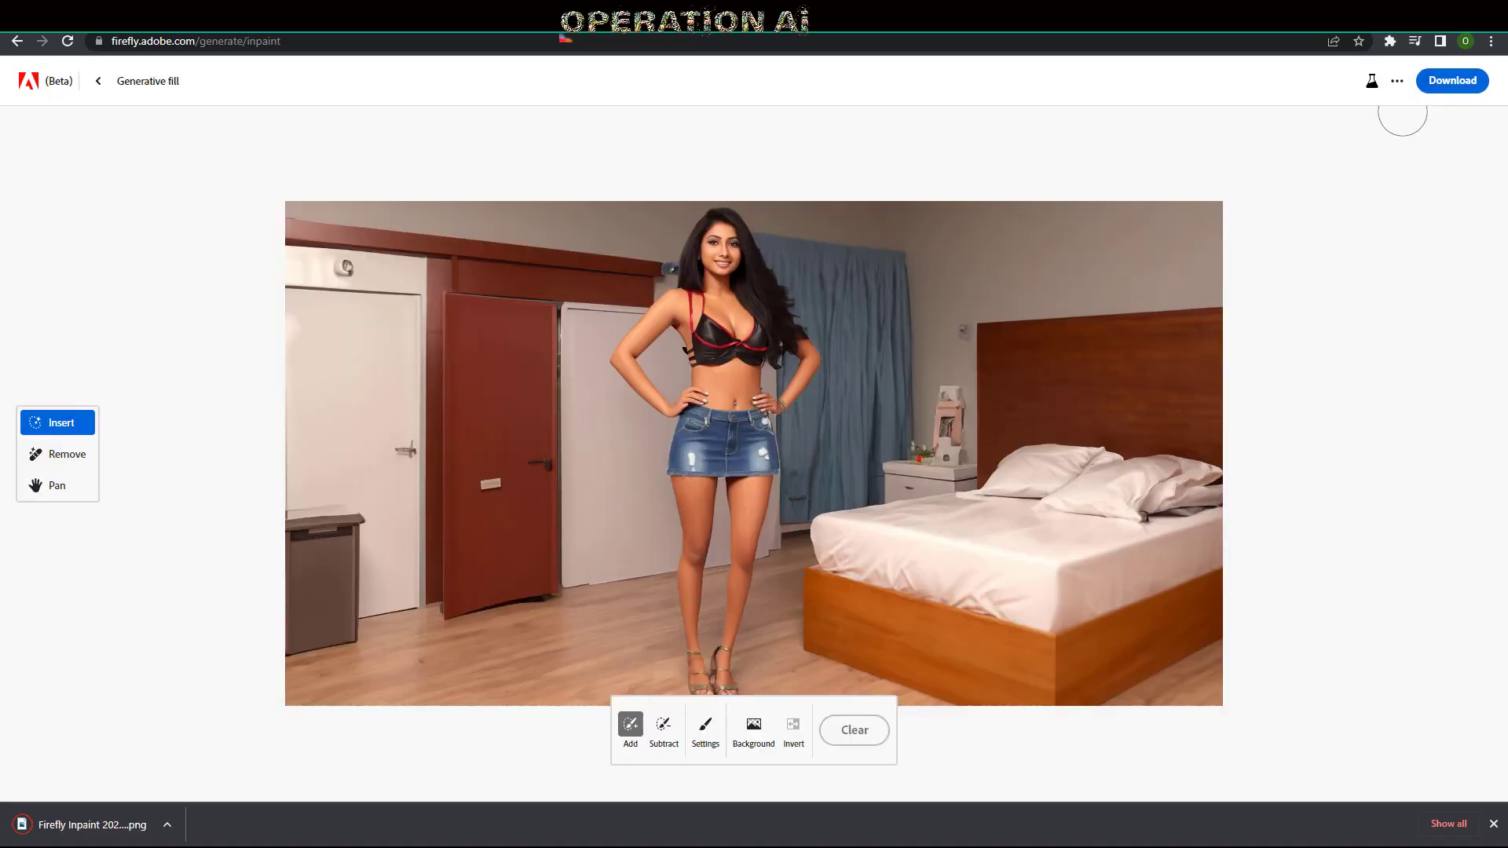
left_click(94, 825)
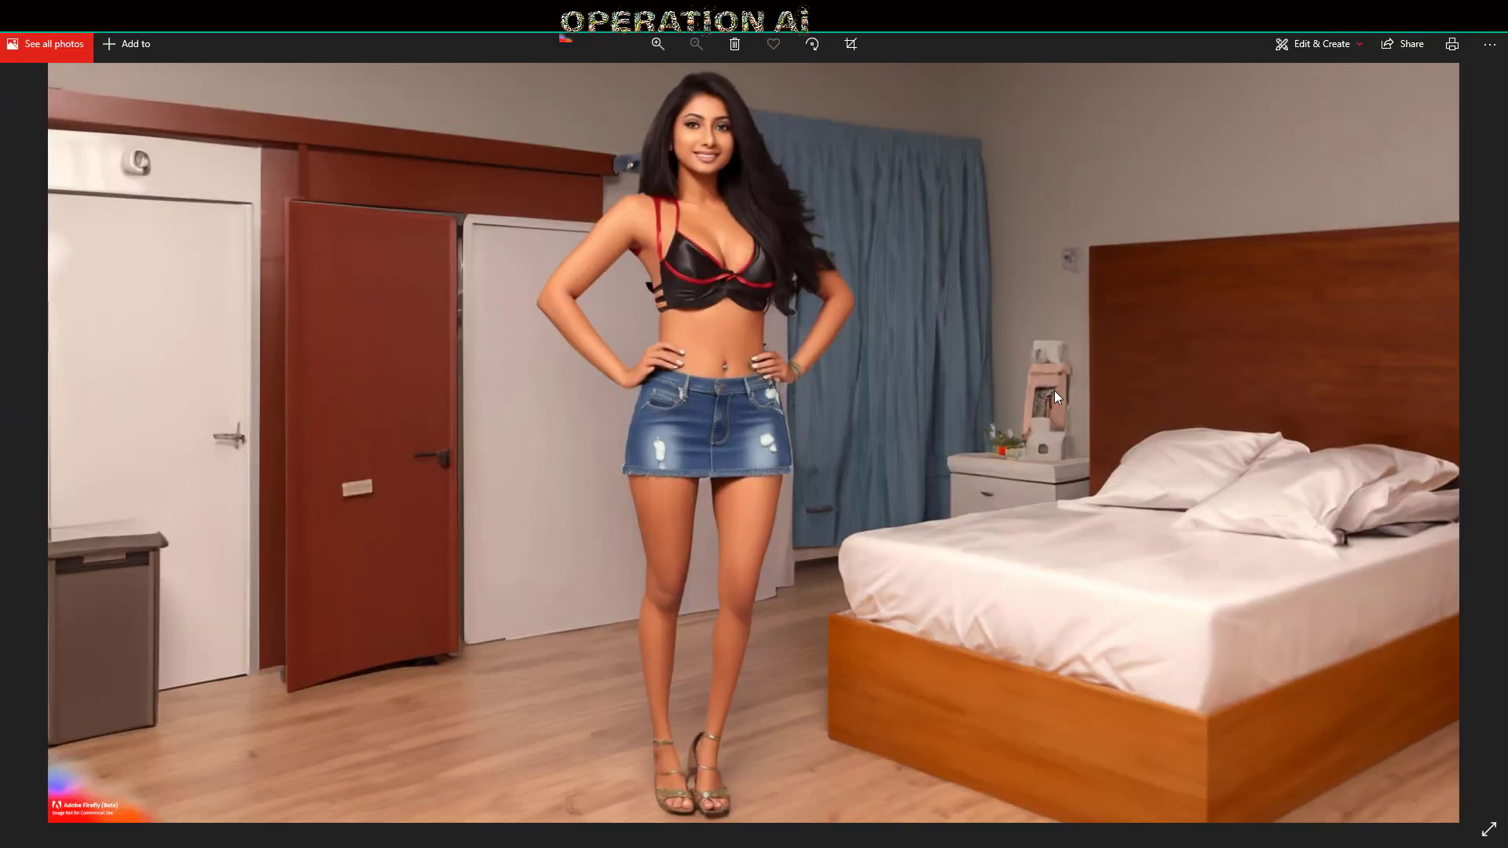
scroll(1061, 389, "up", 3)
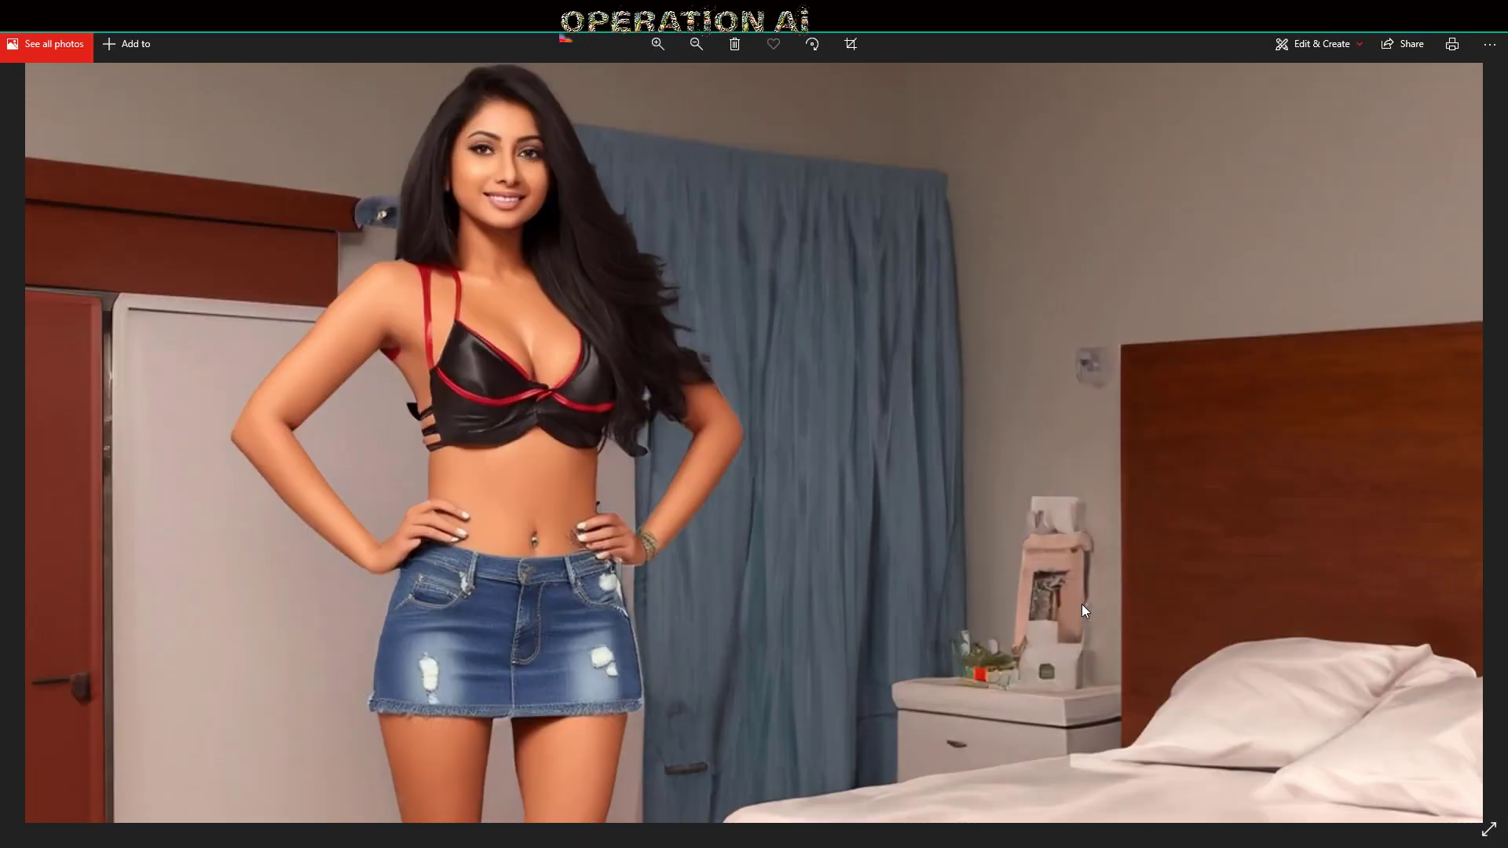
left_click_drag(1081, 605, 941, 479)
scroll(941, 479, "down", 3)
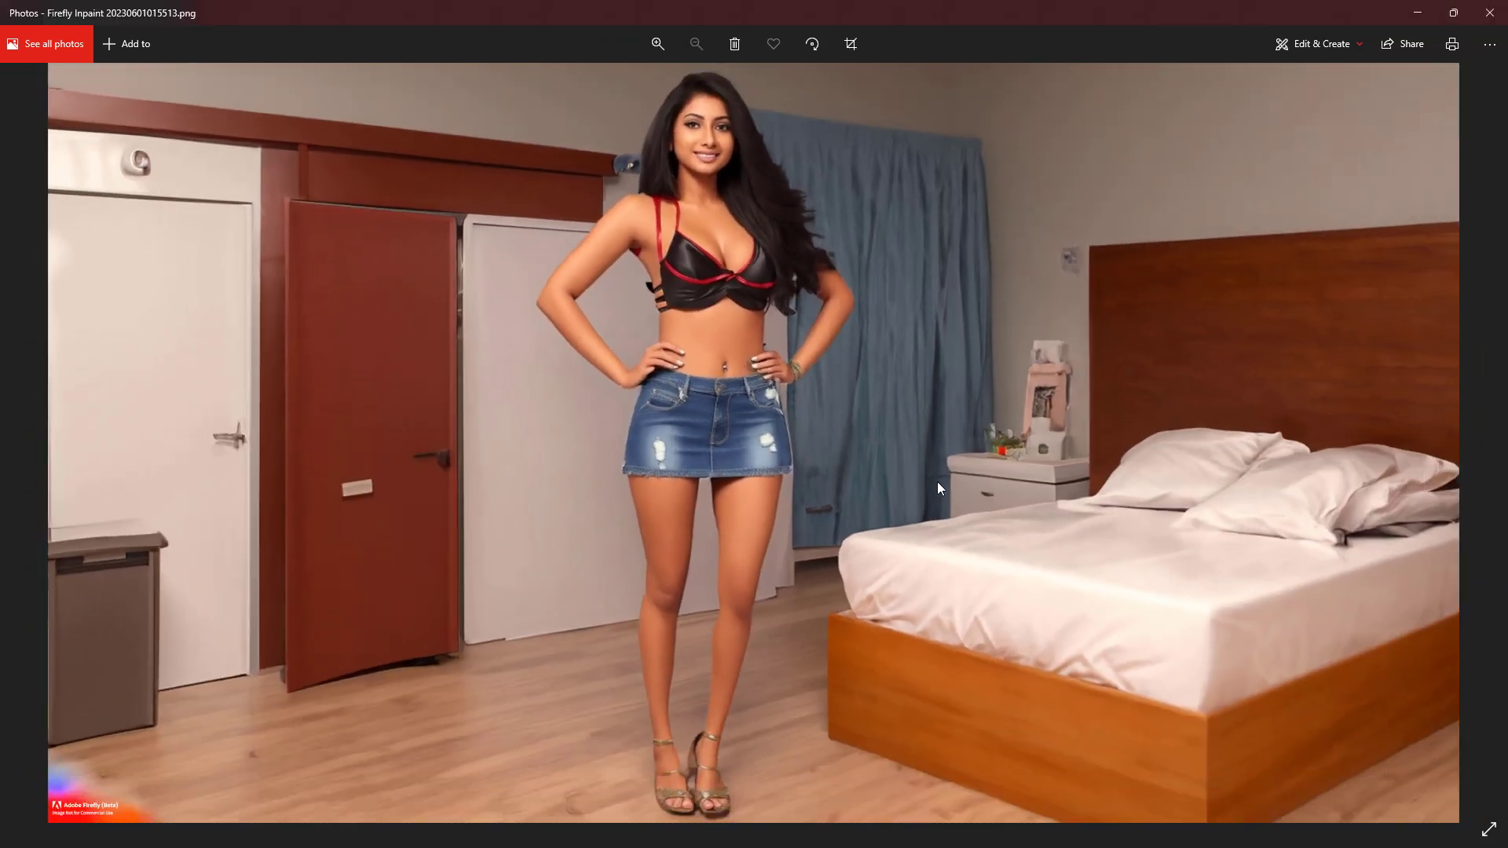